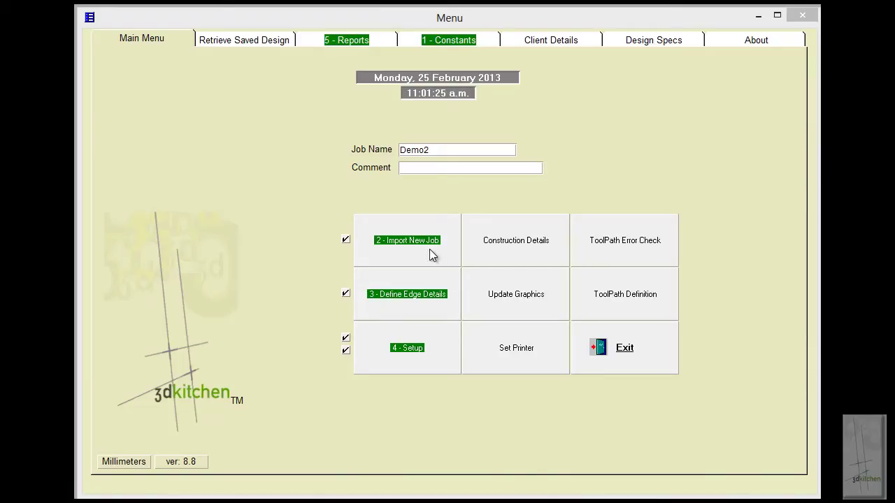
# Step: Re-import the Demo2 job without cabinet sub-models and review the edge details table
pyautogui.click(431, 256)
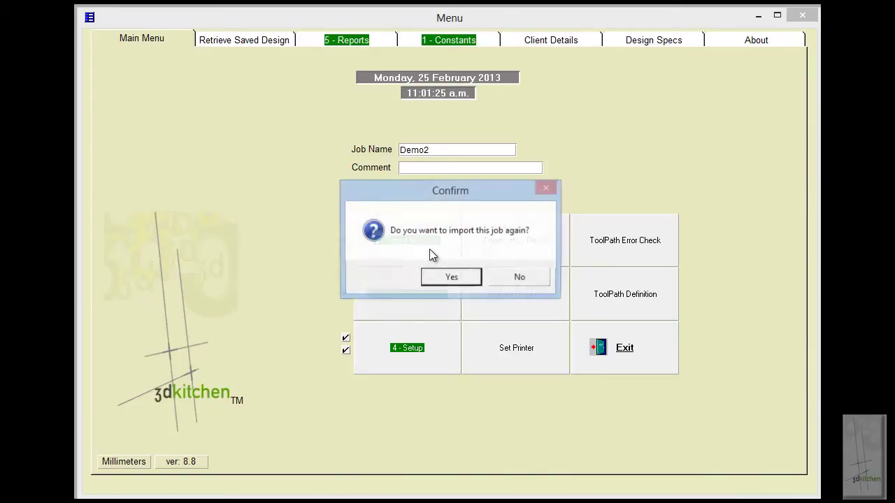
pyautogui.click(450, 277)
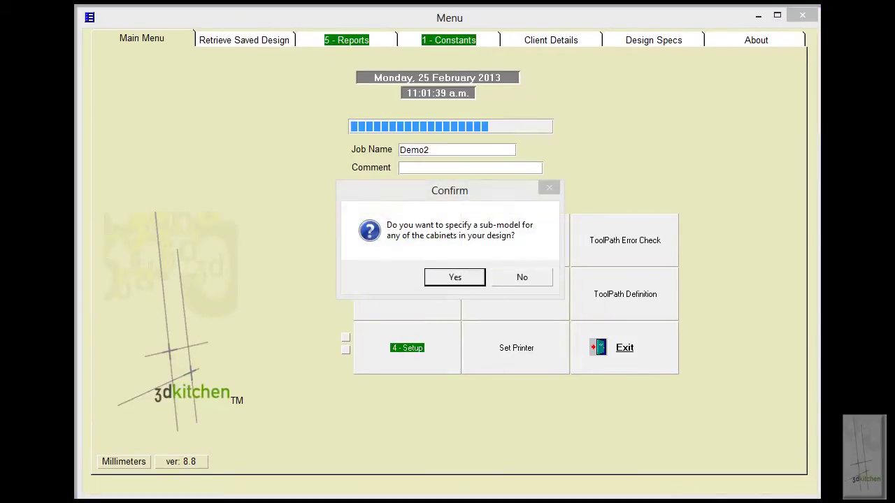
pyautogui.click(518, 277)
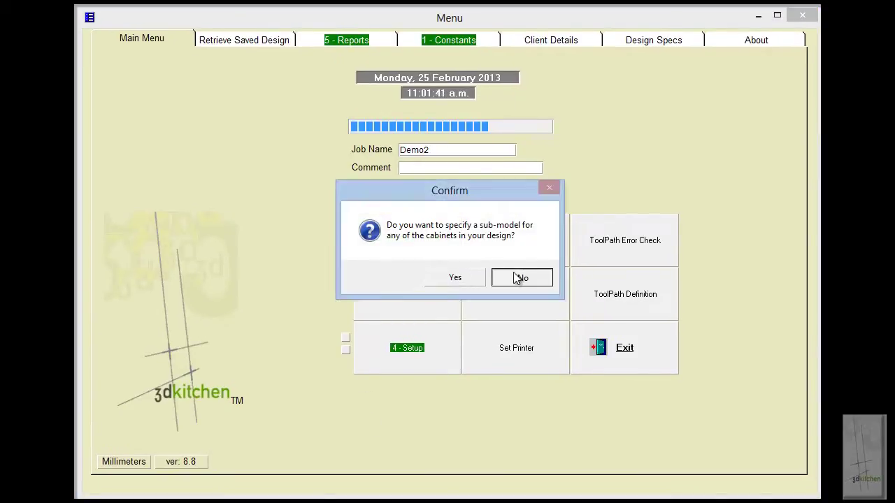
pyautogui.click(411, 281)
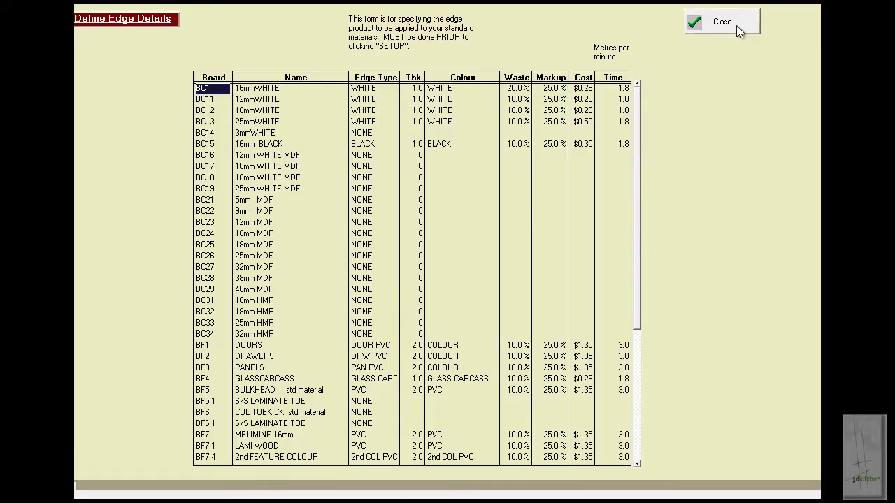
pyautogui.click(733, 23)
# Step: Run parts setup for costing and browse the B2-S, BC-2L, OV-2 and BD-3 cabinet parts
pyautogui.click(422, 369)
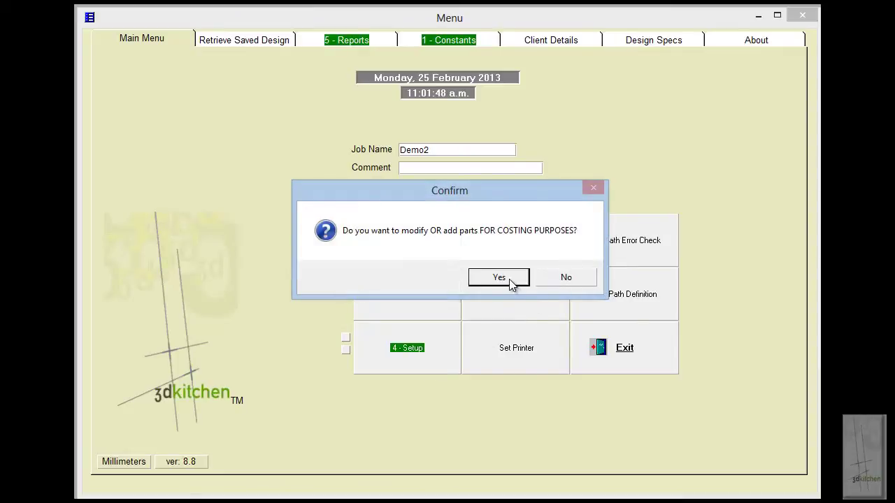
pyautogui.click(498, 278)
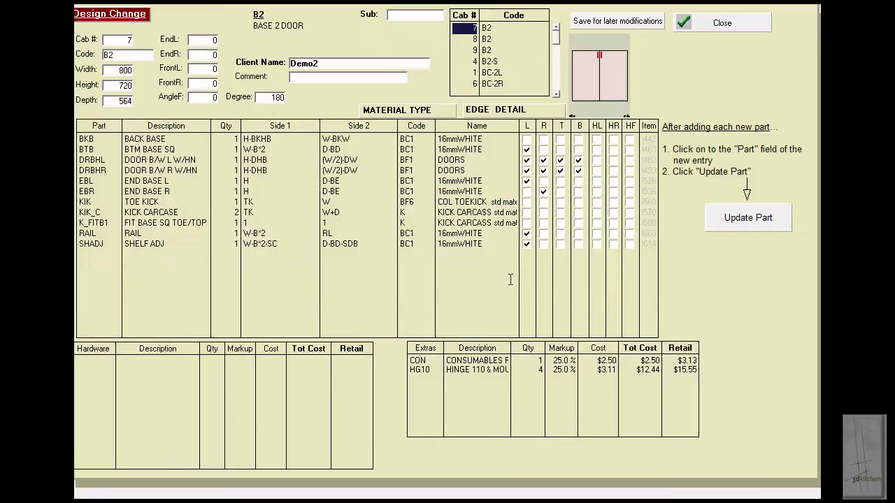
pyautogui.click(475, 62)
pyautogui.click(471, 77)
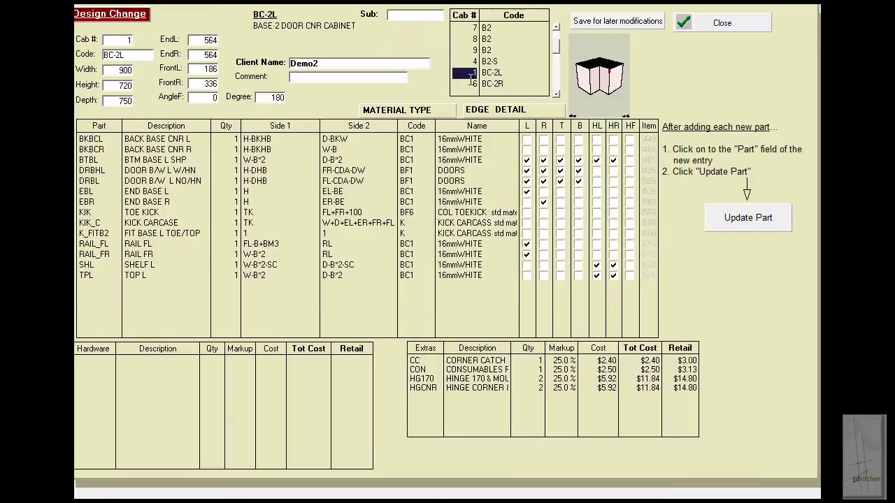
pyautogui.click(556, 81)
pyautogui.click(471, 72)
pyautogui.click(470, 39)
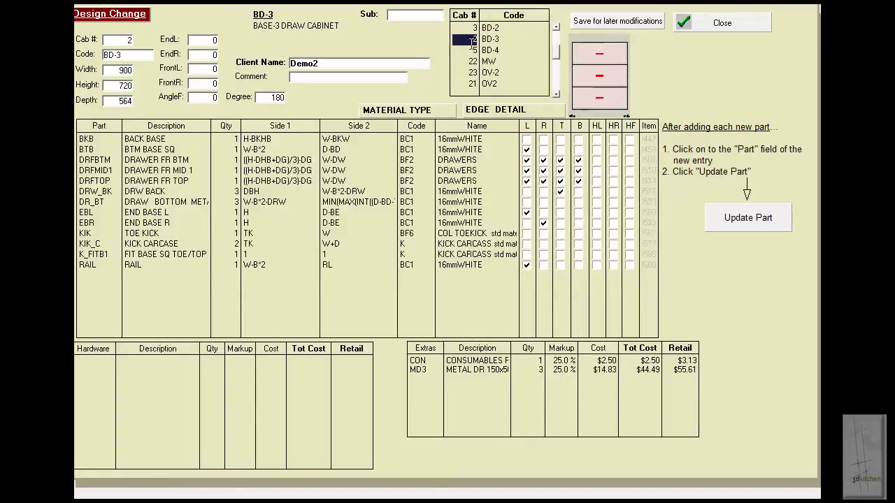
pyautogui.click(729, 22)
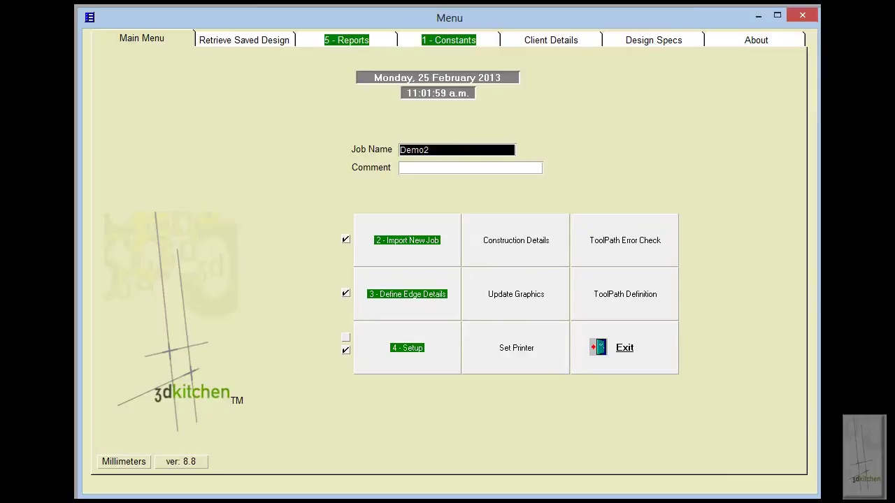
# Step: Run the Demo2 setup edge calculations through to the 'Calculations are complete' message
pyautogui.click(445, 353)
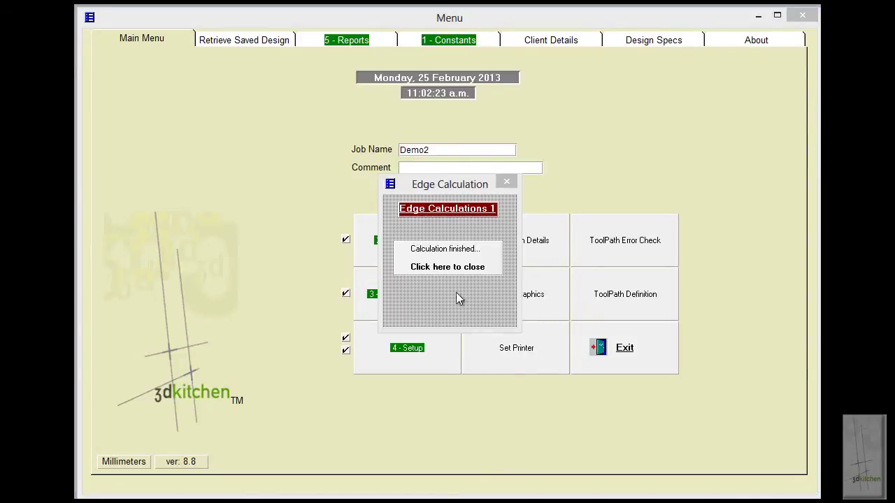
pyautogui.click(460, 273)
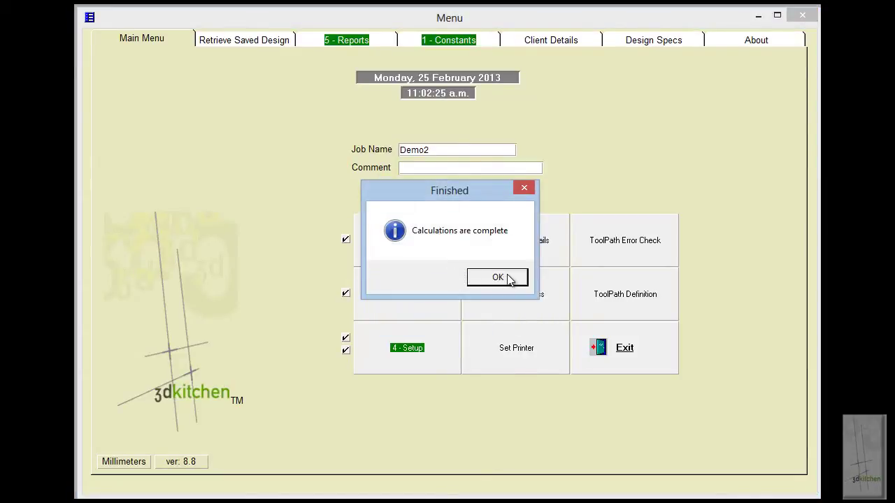
pyautogui.click(497, 278)
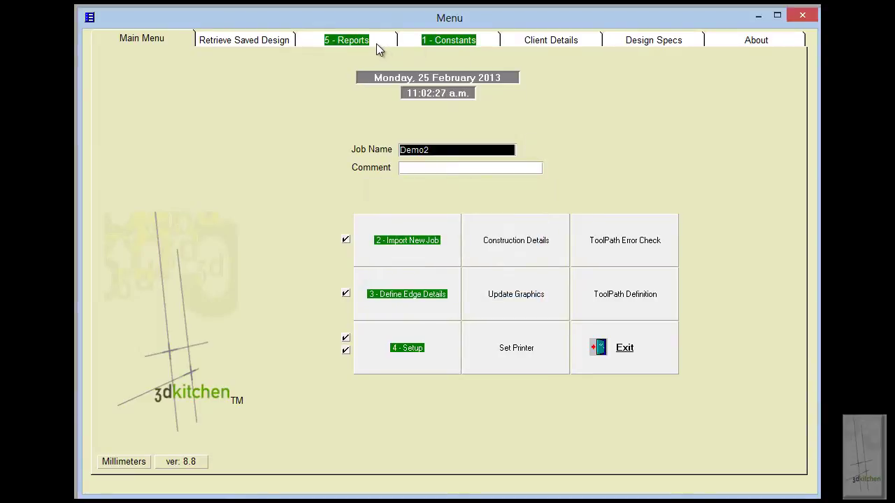
# Step: Open the Demo2 reports and review the job summary of costs
pyautogui.click(376, 44)
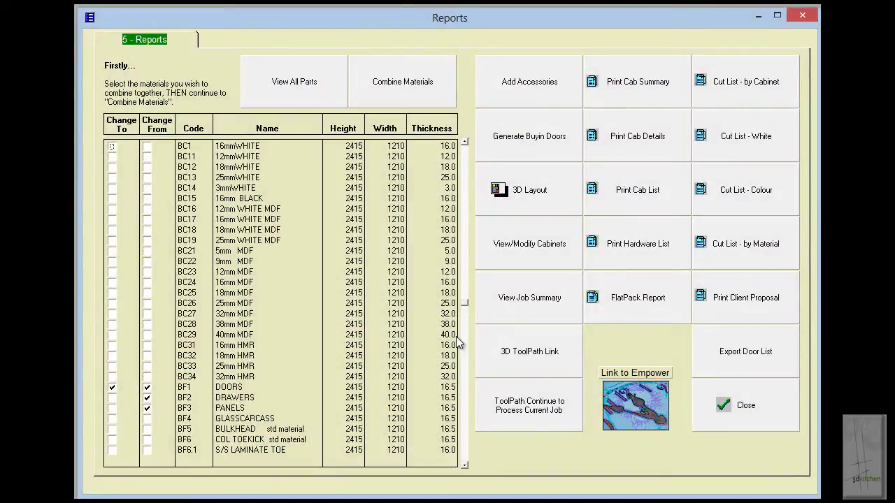
pyautogui.click(543, 310)
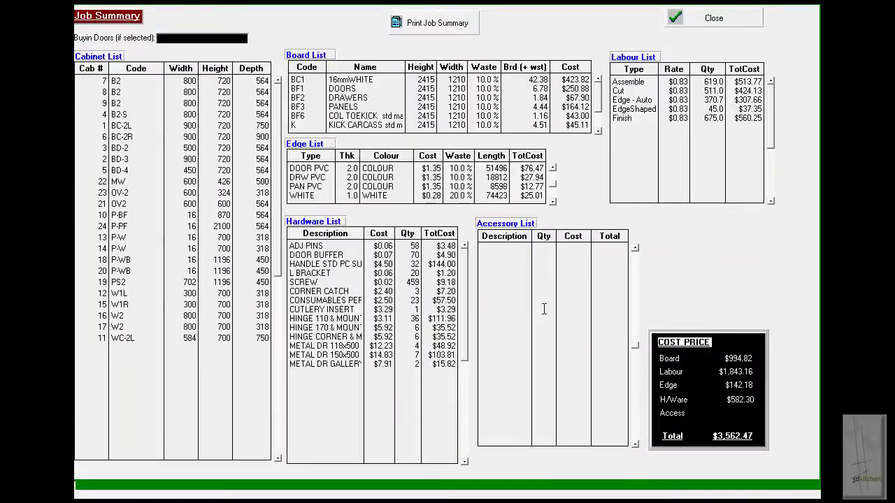
pyautogui.click(721, 20)
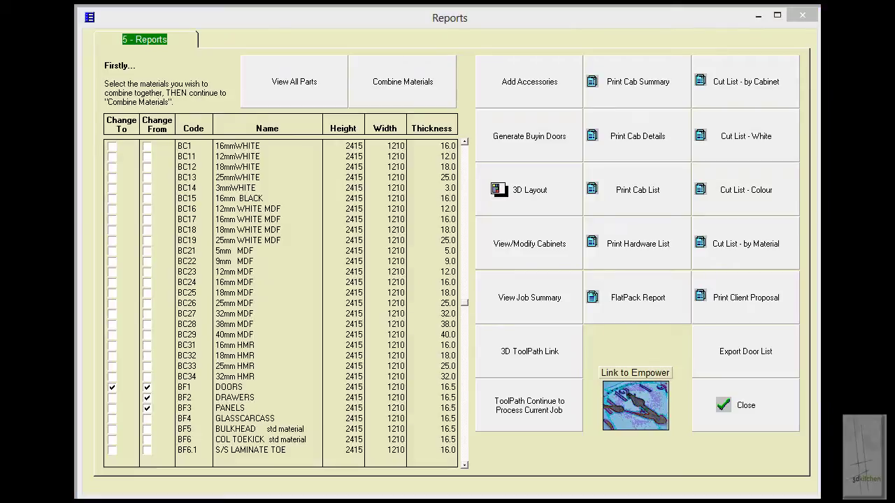
# Step: Review parts and prices for the B2-S sink and BC-2R corner cabinets in the cabinet editor
pyautogui.click(556, 251)
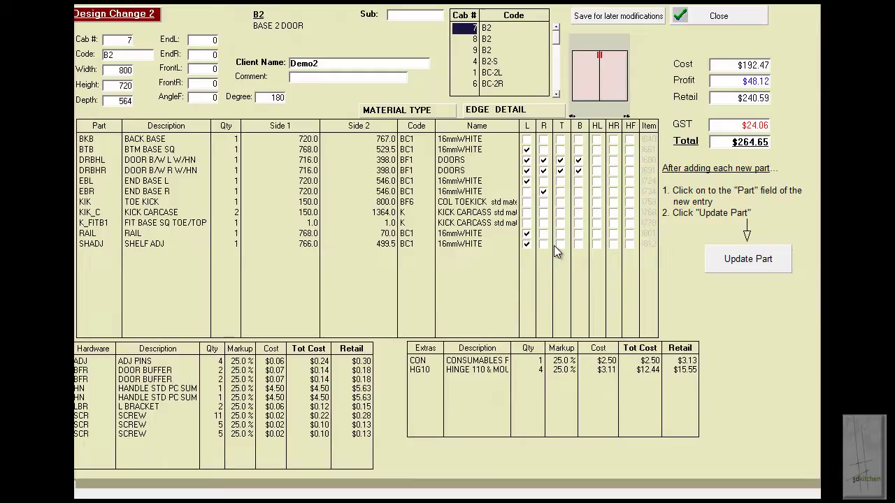
pyautogui.click(474, 62)
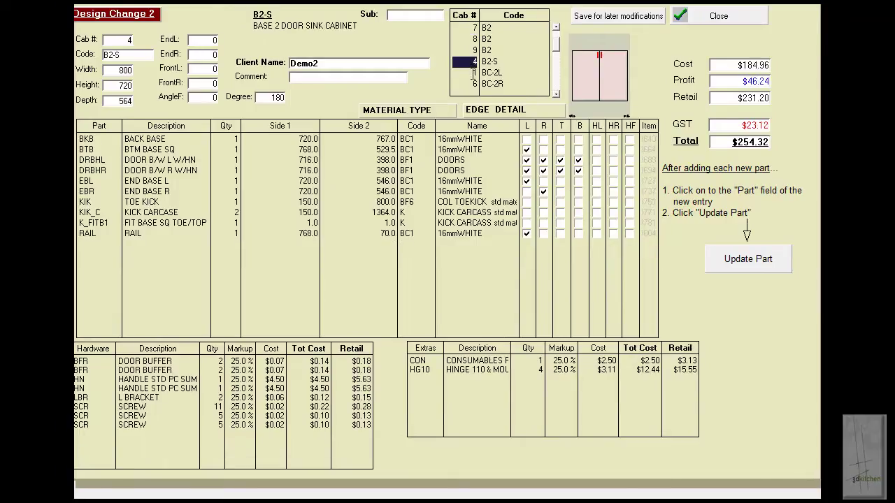
pyautogui.click(473, 83)
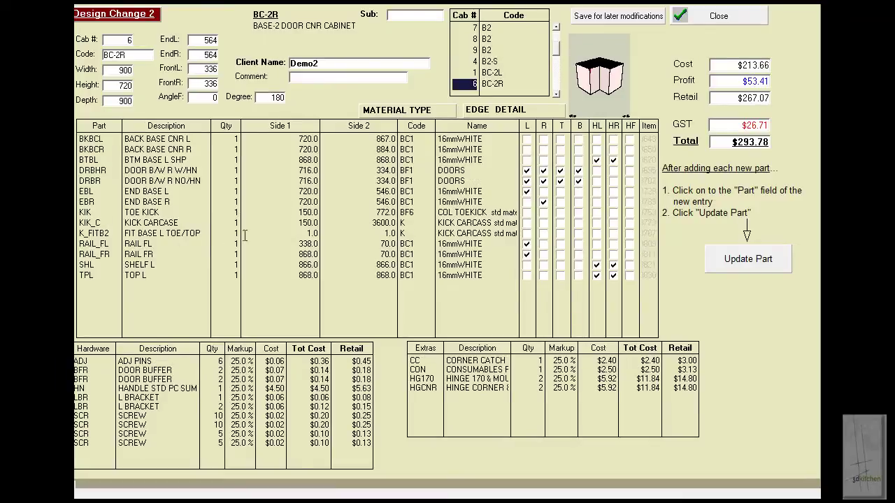
pyautogui.click(700, 23)
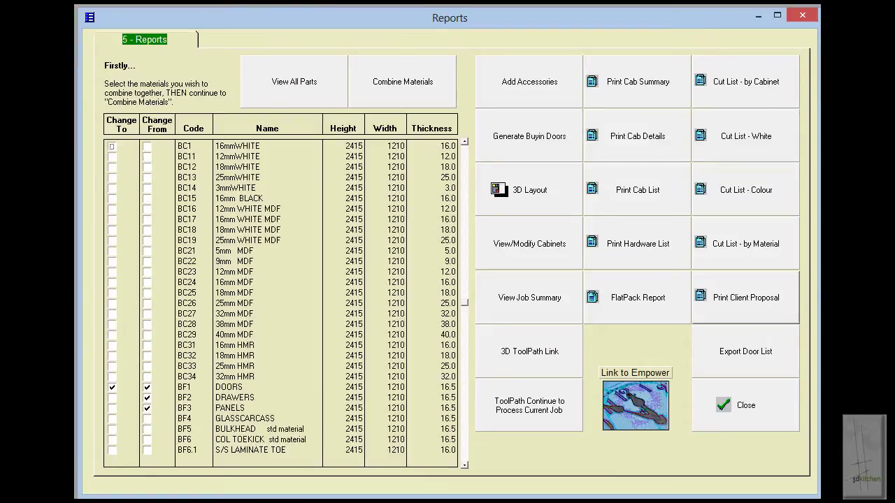
# Step: Generate the cut list by cabinet with a 0.00 cut oversize
pyautogui.click(779, 76)
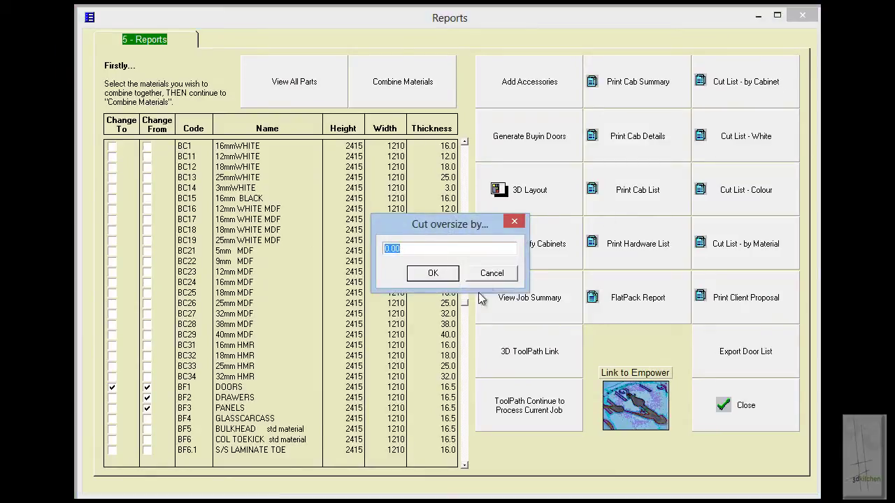
pyautogui.click(435, 279)
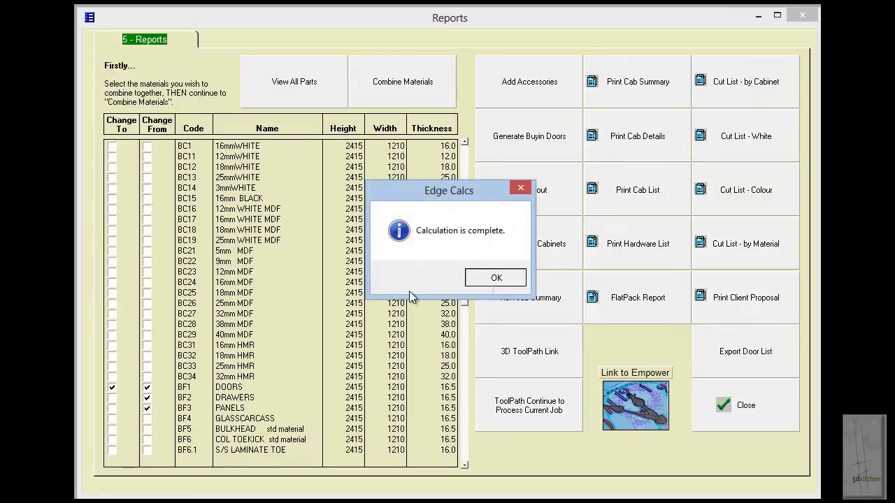
pyautogui.click(485, 285)
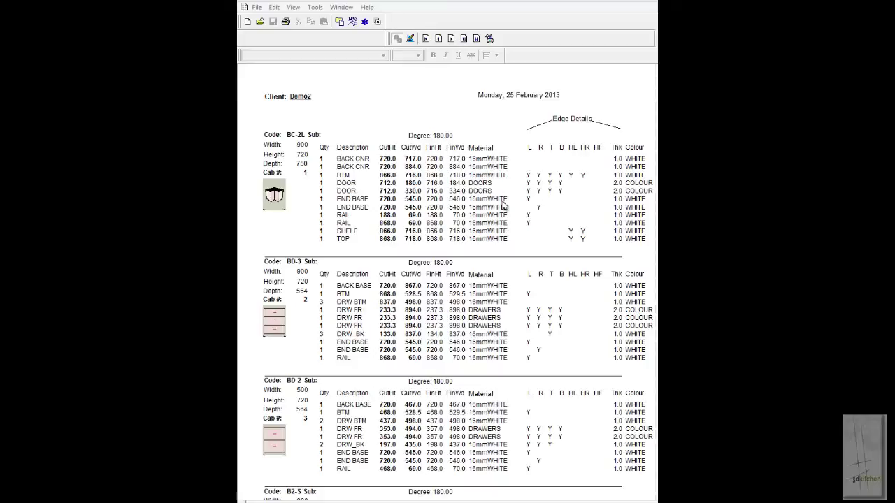
# Step: Page through four pages of the cabinet cut list preview
pyautogui.click(451, 39)
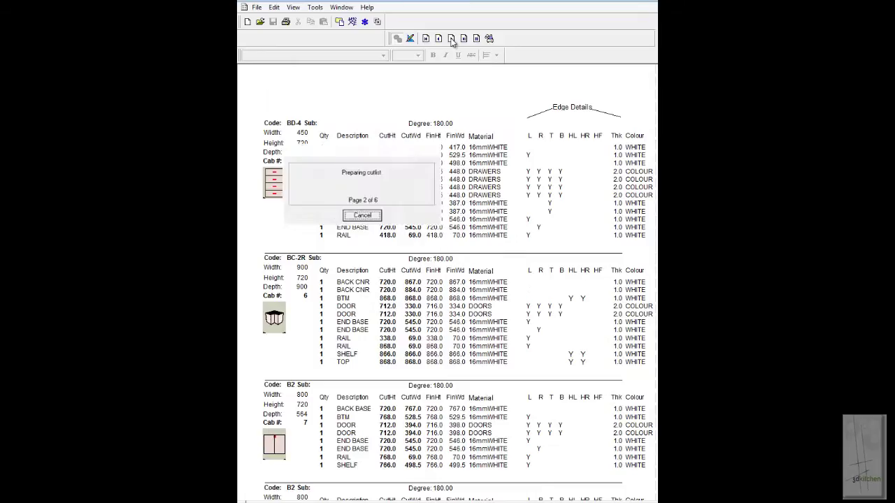
pyautogui.click(451, 39)
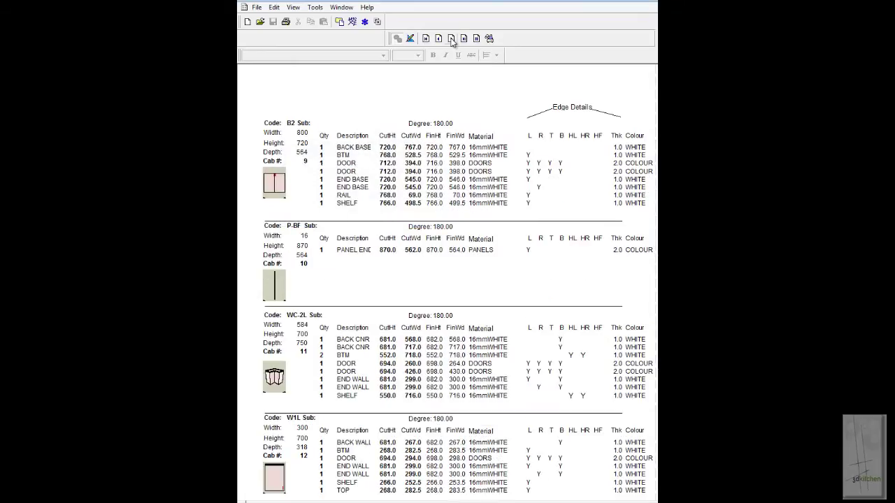
pyautogui.click(451, 39)
pyautogui.click(451, 40)
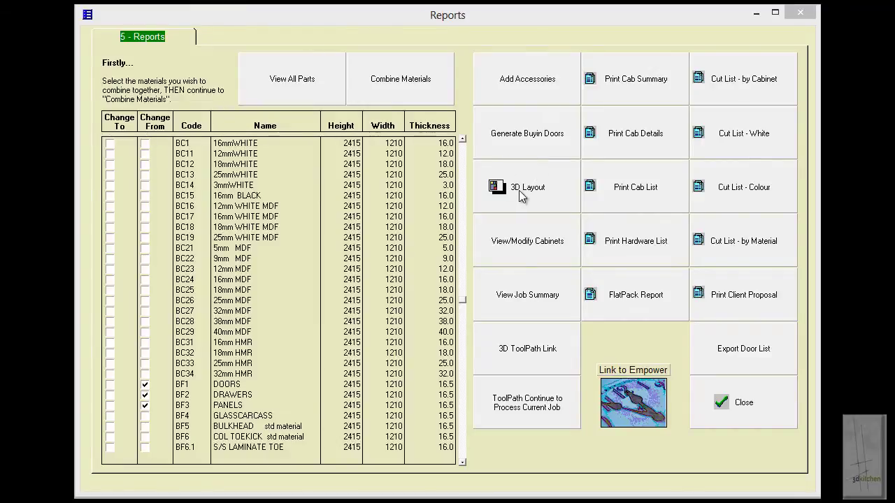
# Step: Send the job to 3D Layout and start a parts-file import
pyautogui.click(519, 190)
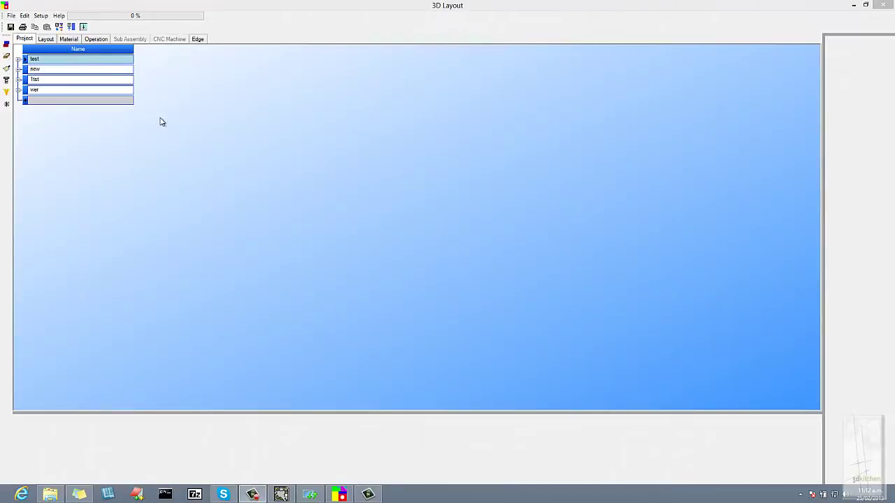
pyautogui.click(11, 16)
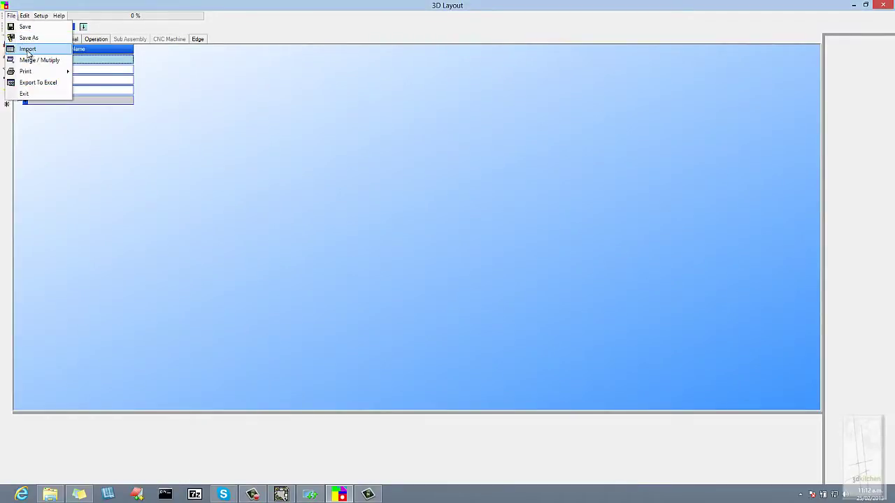
pyautogui.click(28, 50)
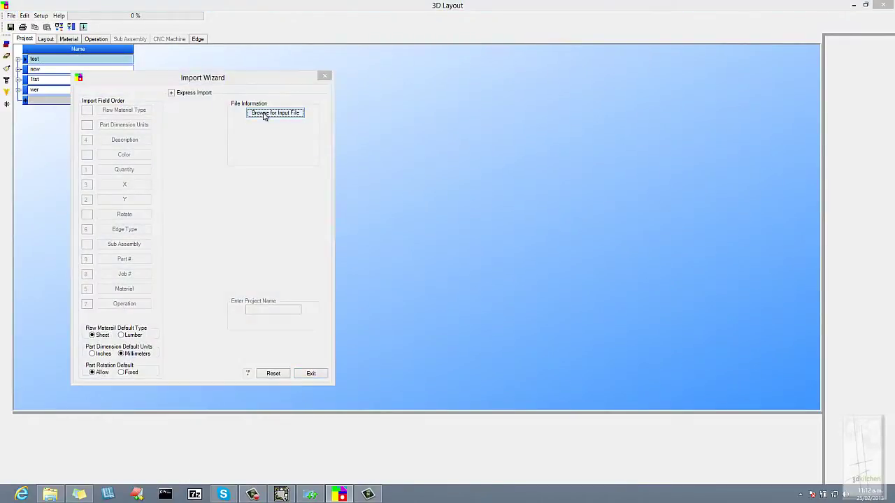
# Step: Import 3dkitchen.txt as the new project demo2 and close the Import Wizard
pyautogui.click(267, 116)
pyautogui.doubleClick(253, 210)
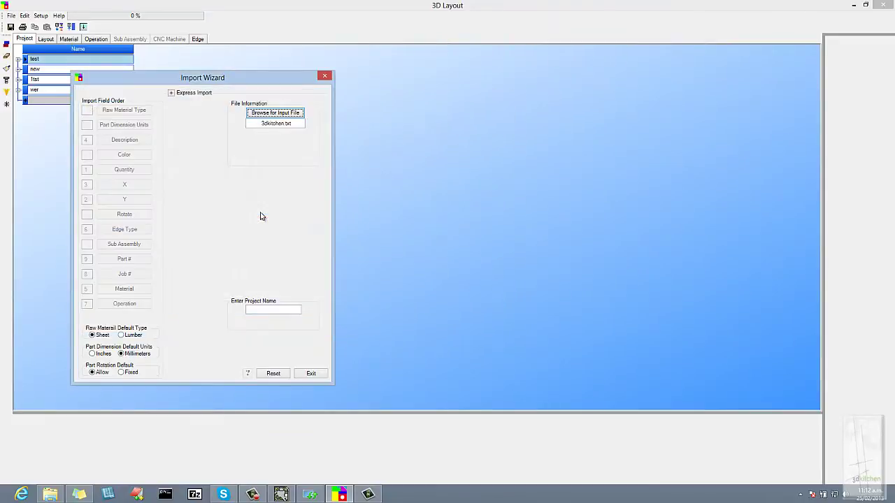
pyautogui.click(269, 308)
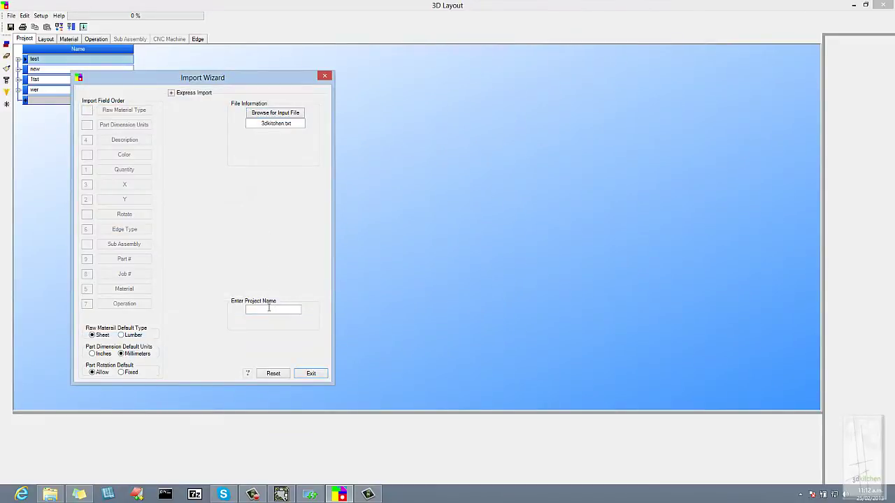
pyautogui.write('demo2')
pyautogui.click(284, 325)
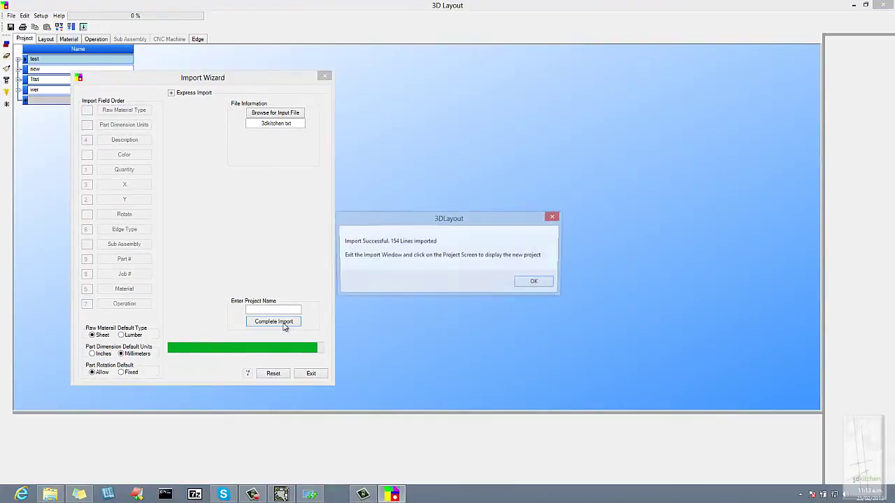
pyautogui.click(536, 282)
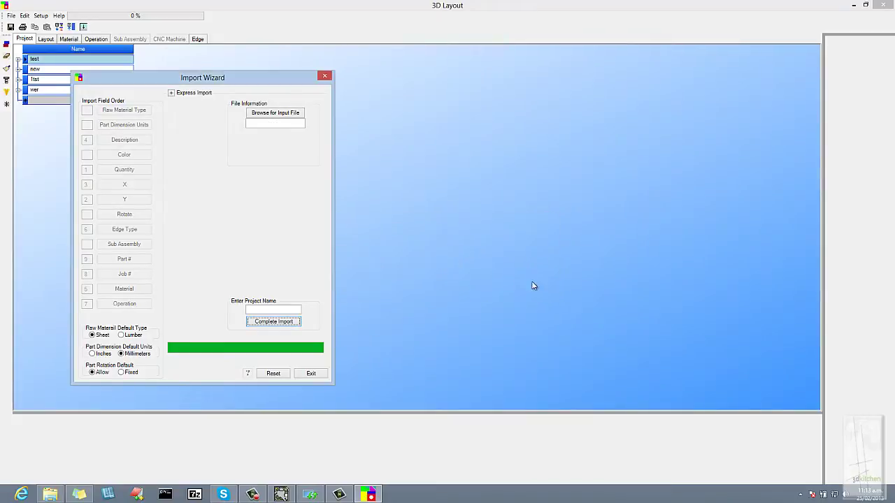
pyautogui.click(312, 375)
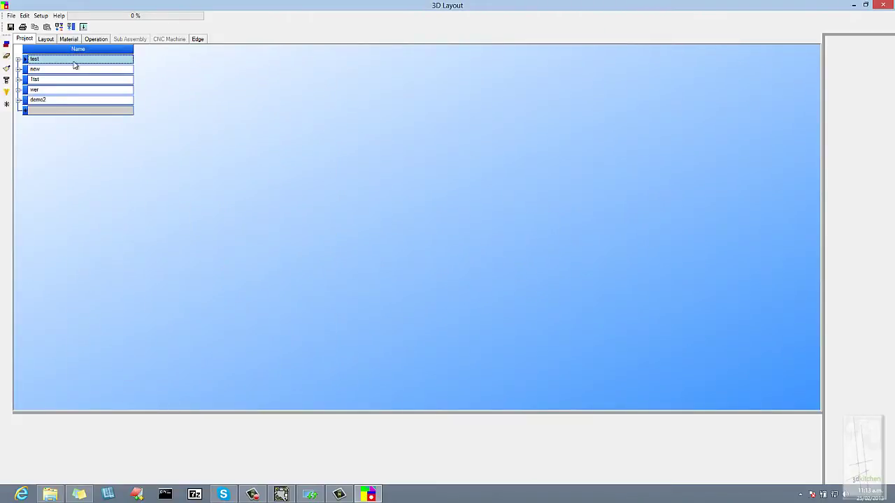
# Step: Select demo2 and view its PANELS, DOORS and 16mmWHITE nested sheets, including the 96% yield sheet
pyautogui.click(35, 100)
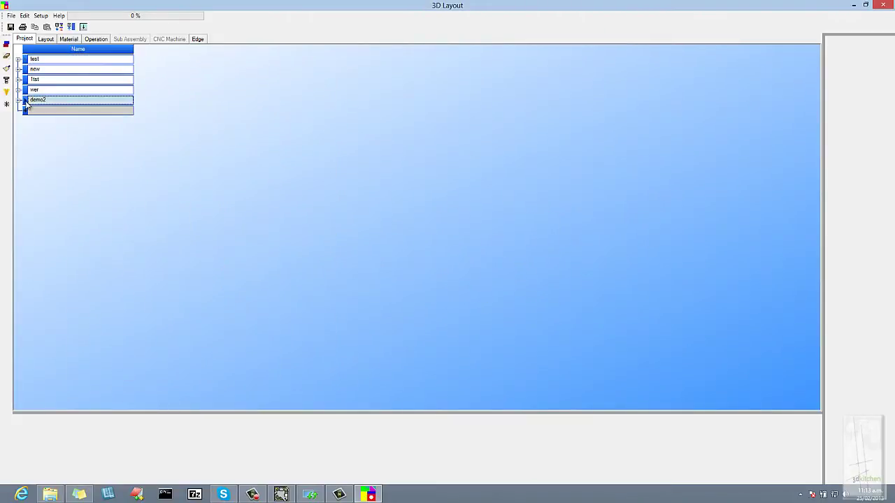
pyautogui.click(46, 39)
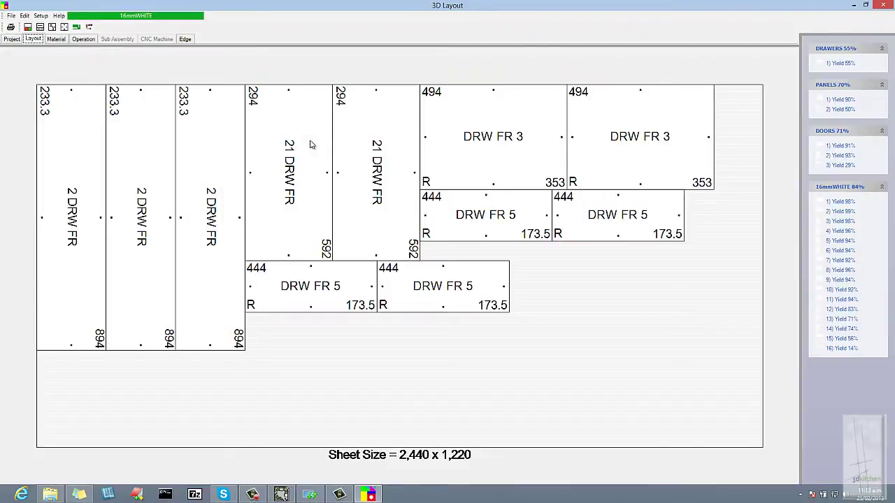
pyautogui.click(837, 101)
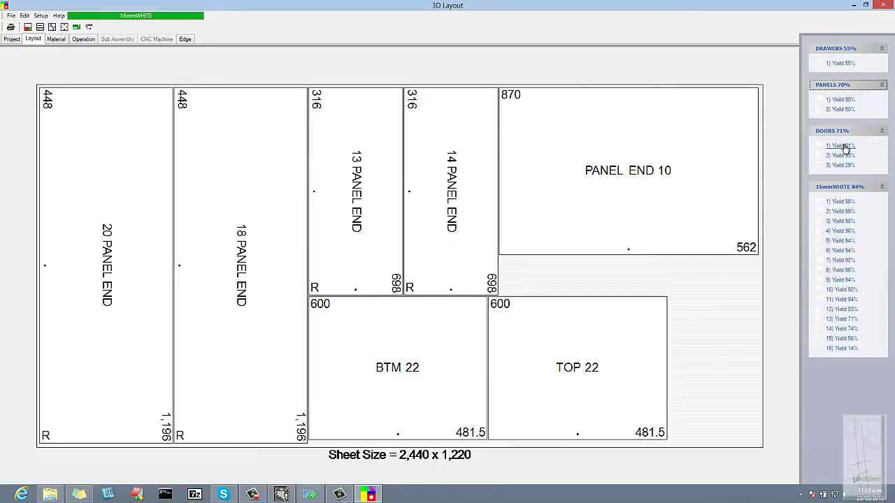
pyautogui.click(837, 145)
pyautogui.click(852, 206)
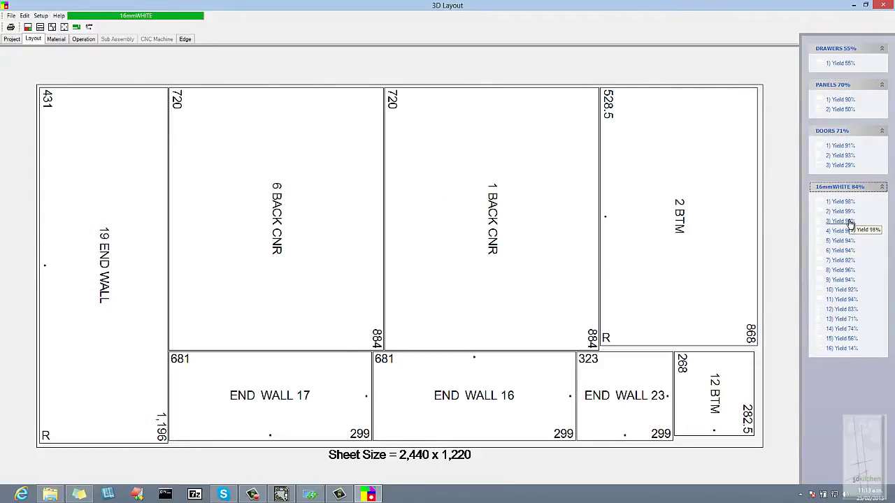
pyautogui.click(844, 231)
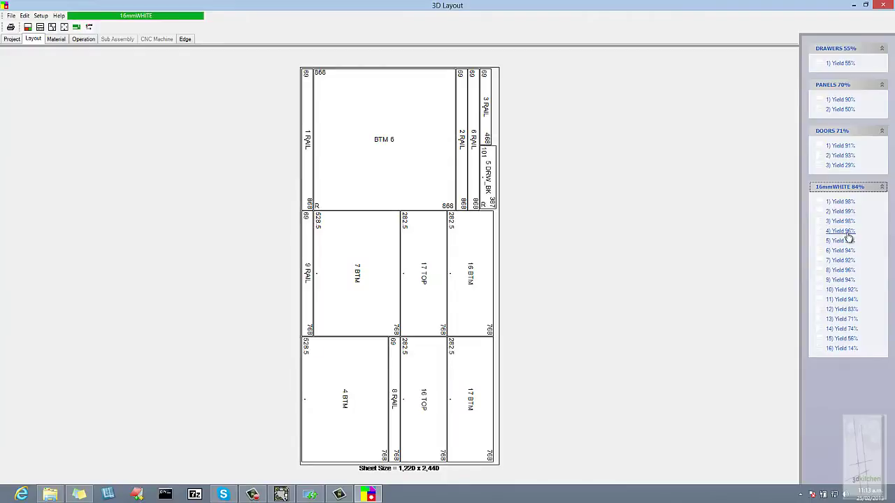
pyautogui.click(849, 242)
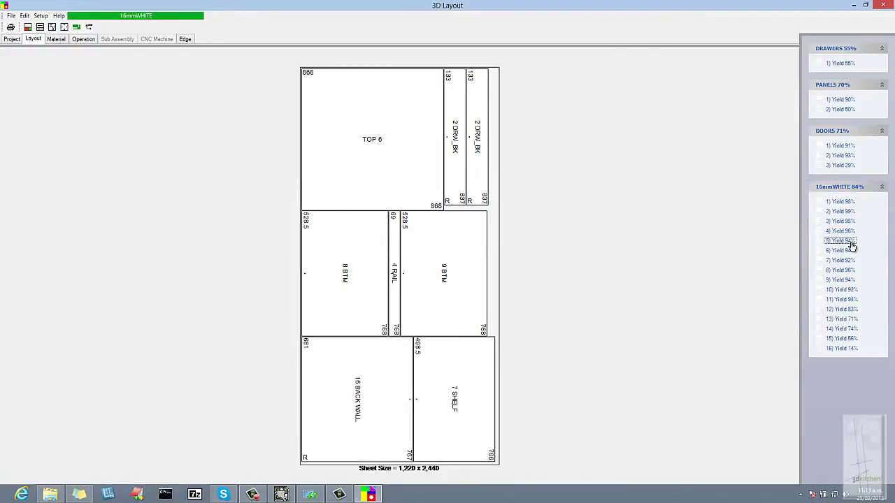
pyautogui.click(852, 252)
pyautogui.click(851, 261)
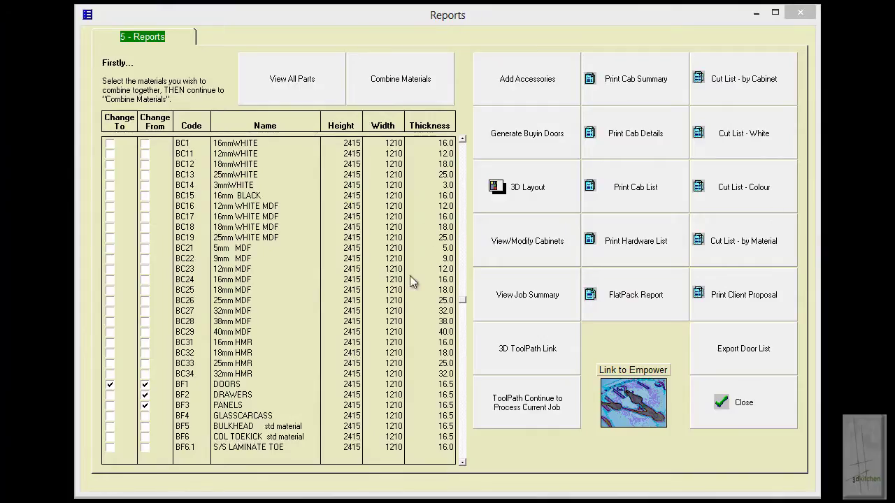
# Step: Transfer the Demo2 job to the Tool Path module
pyautogui.click(521, 349)
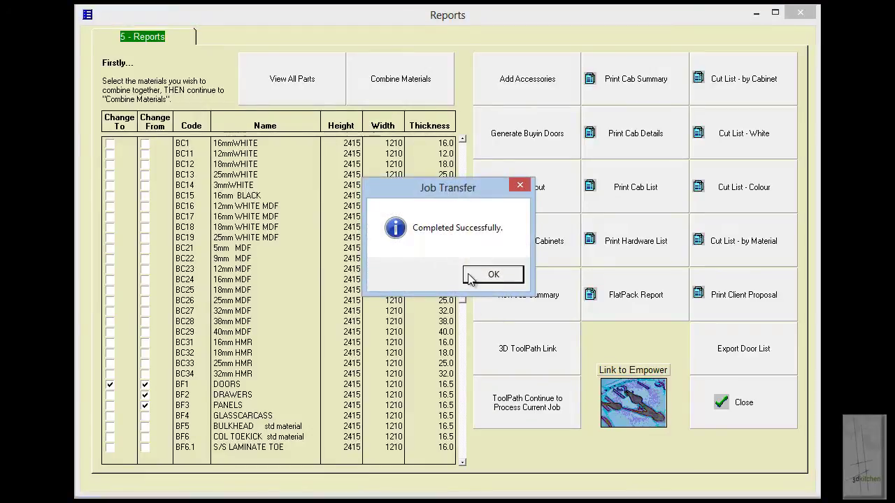
pyautogui.click(470, 277)
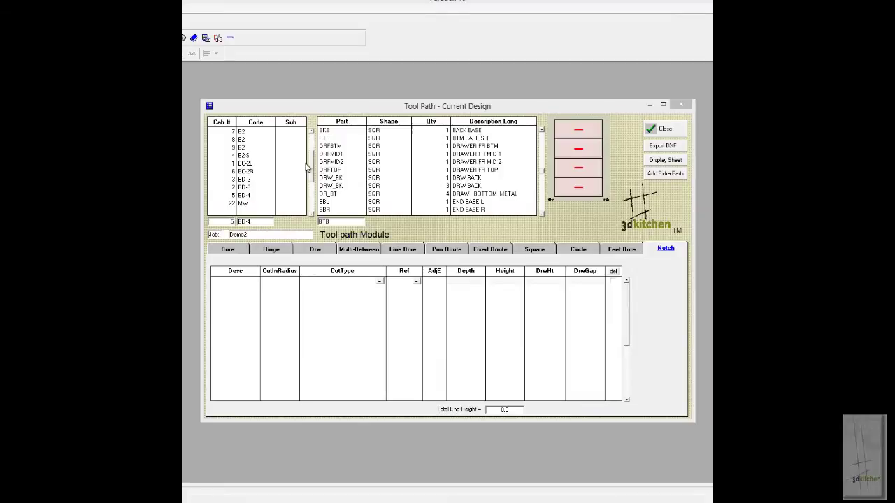
pyautogui.click(300, 139)
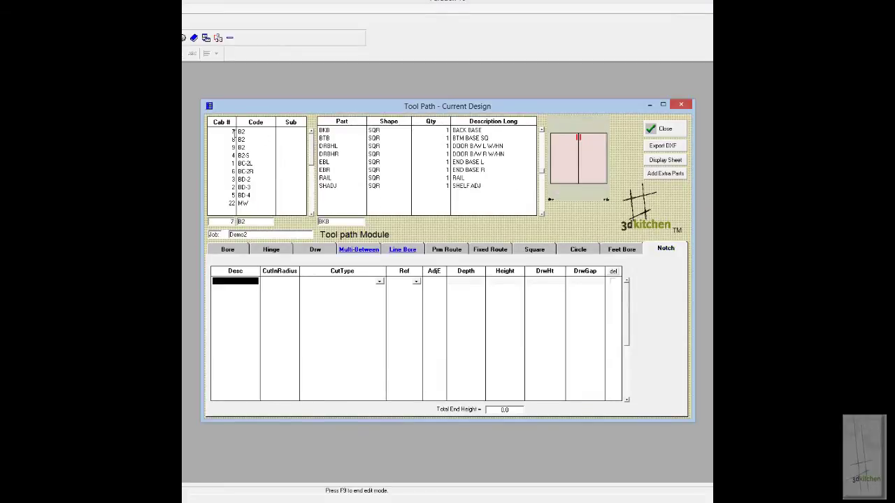
# Step: Preview the END BASE L and END BASE R drilling of cabinet B2
pyautogui.click(233, 132)
pyautogui.click(326, 162)
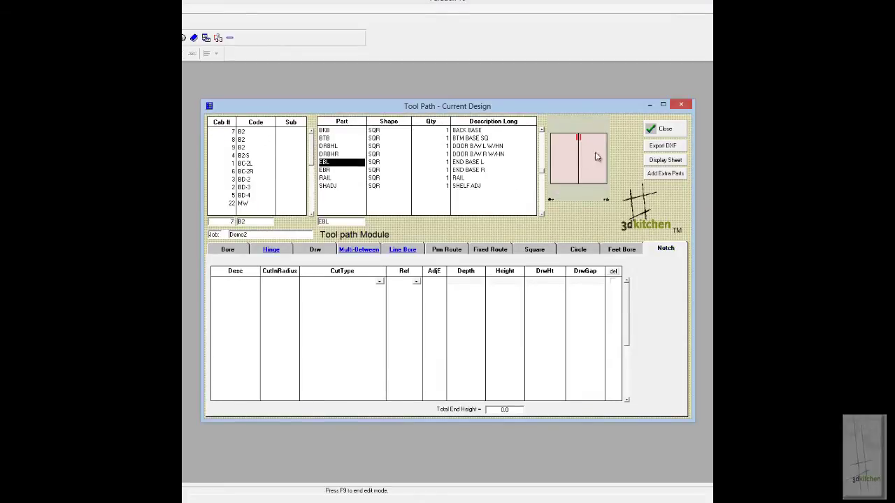
pyautogui.click(664, 160)
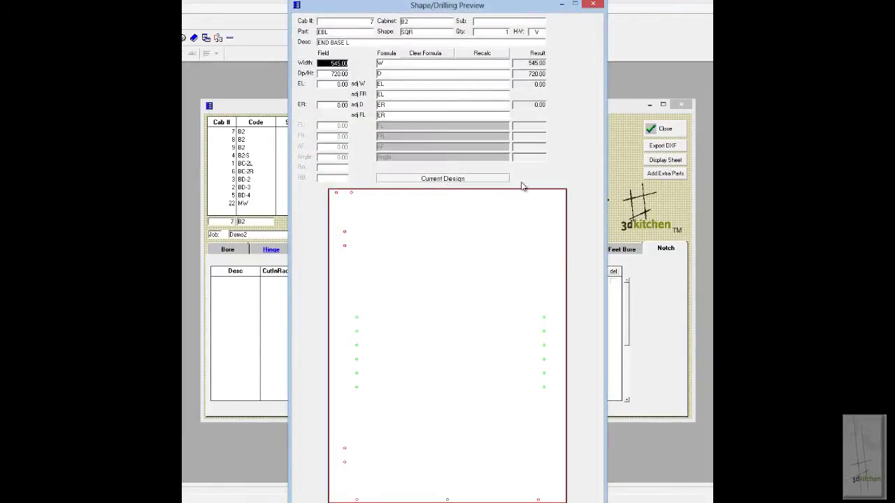
pyautogui.click(671, 159)
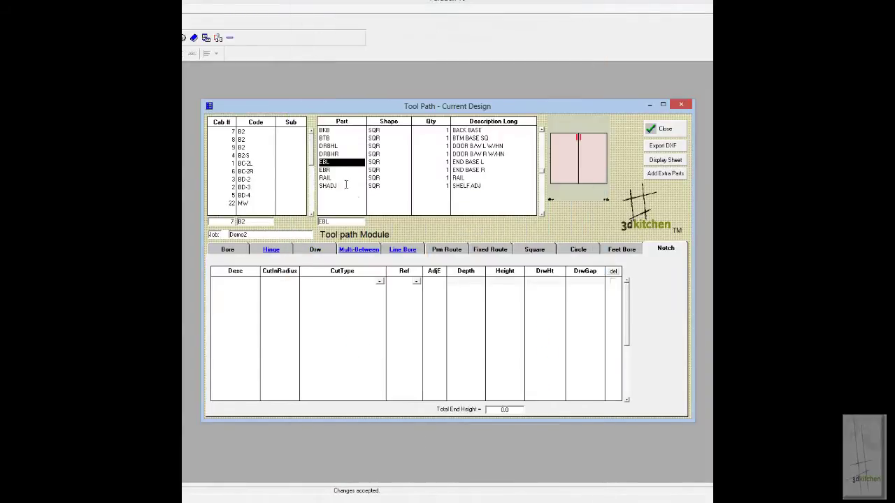
pyautogui.click(334, 170)
pyautogui.click(660, 160)
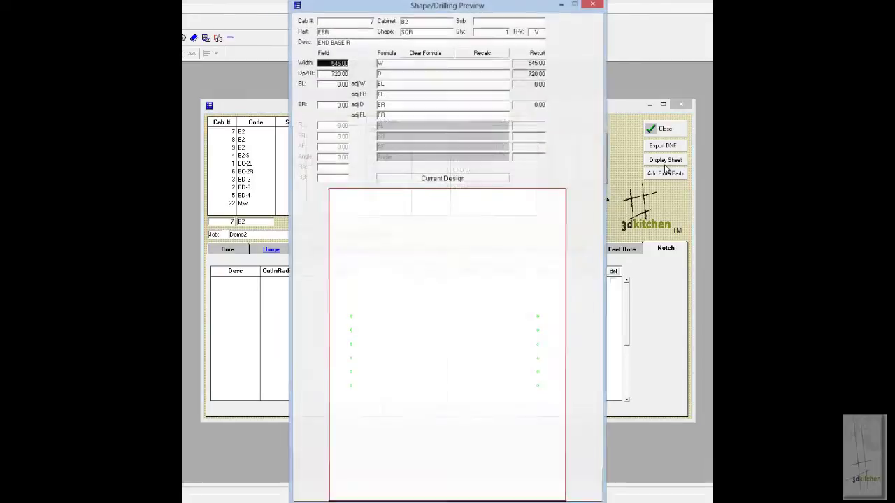
pyautogui.click(593, 6)
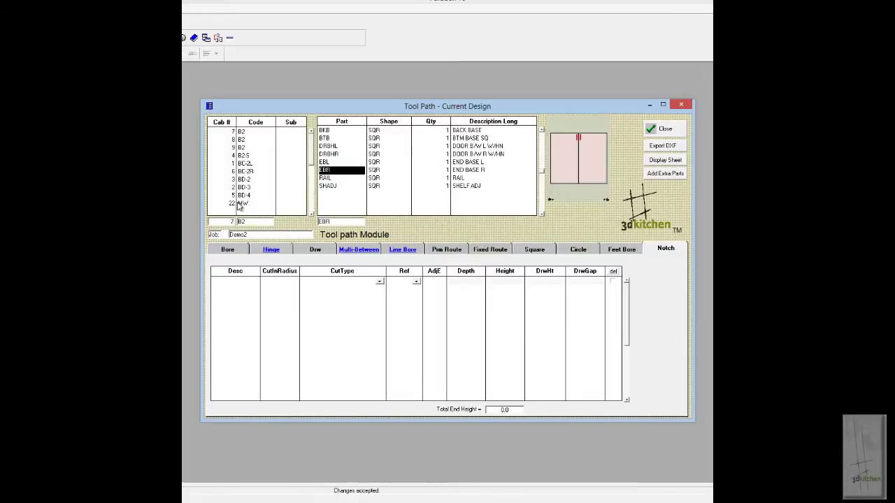
# Step: Preview the END BASE L drilling of the BD-4 drawer cabinet
pyautogui.click(232, 196)
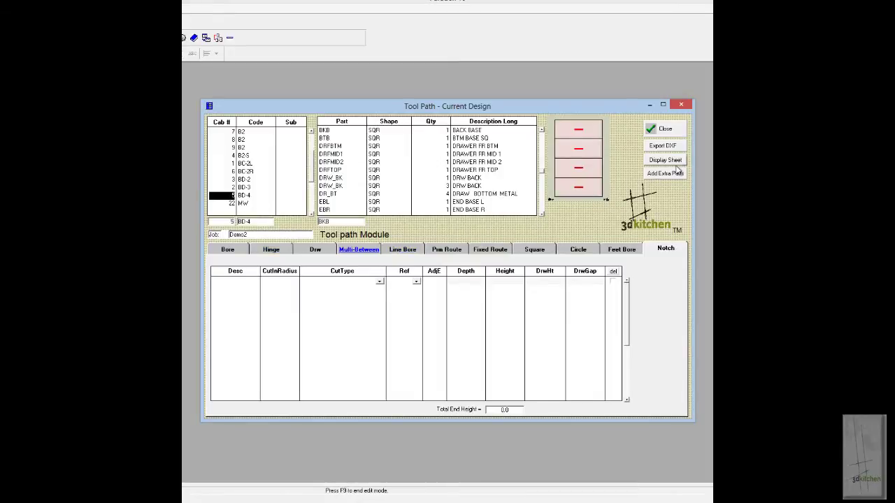
pyautogui.click(342, 203)
pyautogui.click(664, 162)
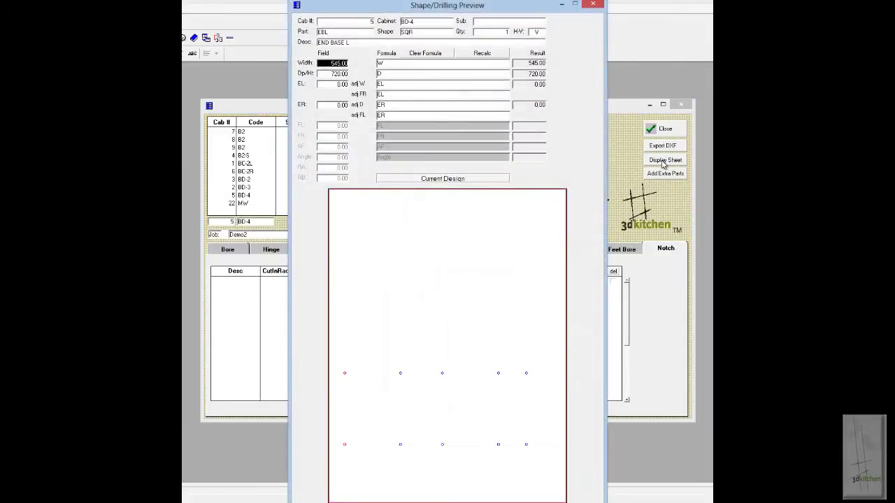
pyautogui.click(591, 7)
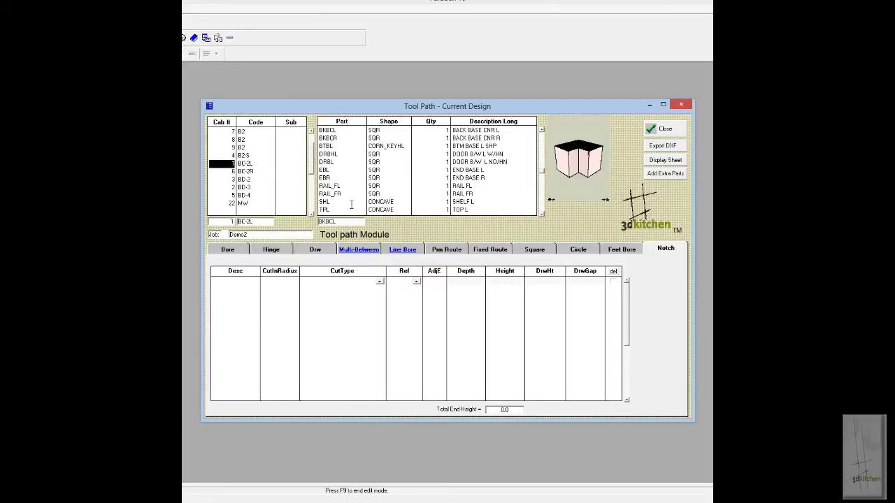
# Step: Preview the concave SHELF L shape of corner cabinet BC-2L
pyautogui.click(343, 202)
pyautogui.click(677, 162)
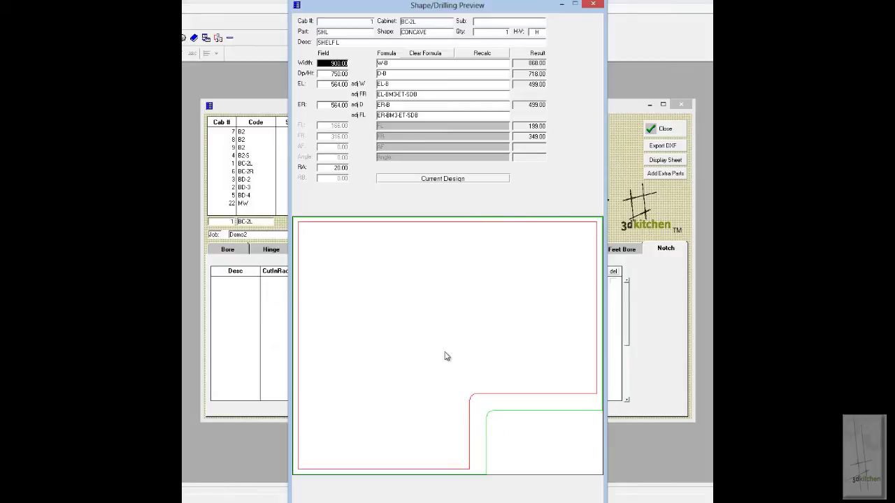
pyautogui.click(662, 168)
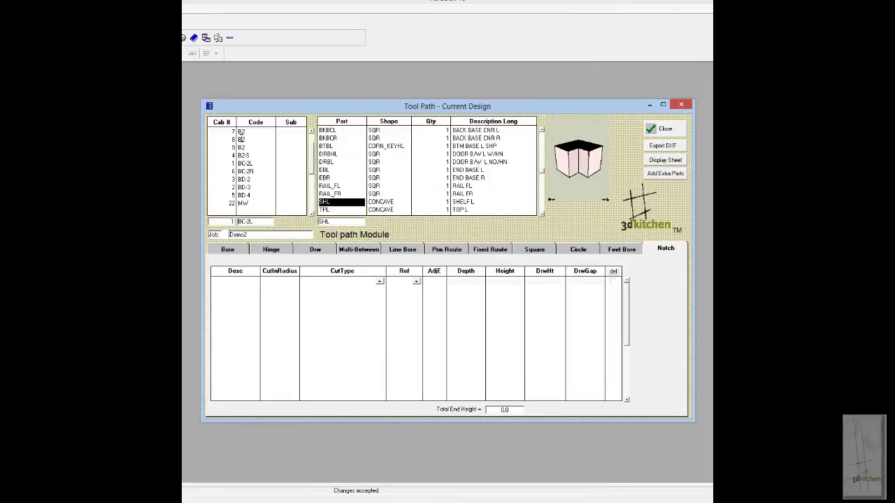
pyautogui.click(233, 131)
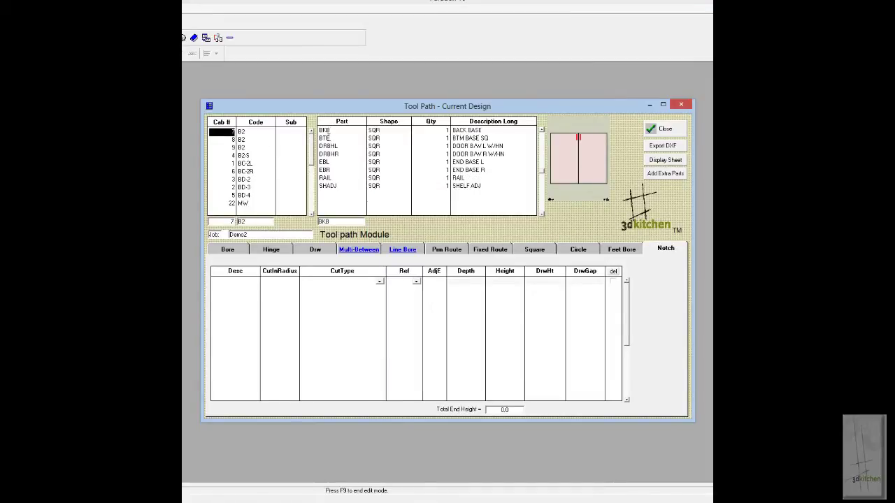
# Step: Give BTM BASE SQ an L Shape Top R notch, radius 5, depth 50, height 100, and preview it
pyautogui.click(327, 137)
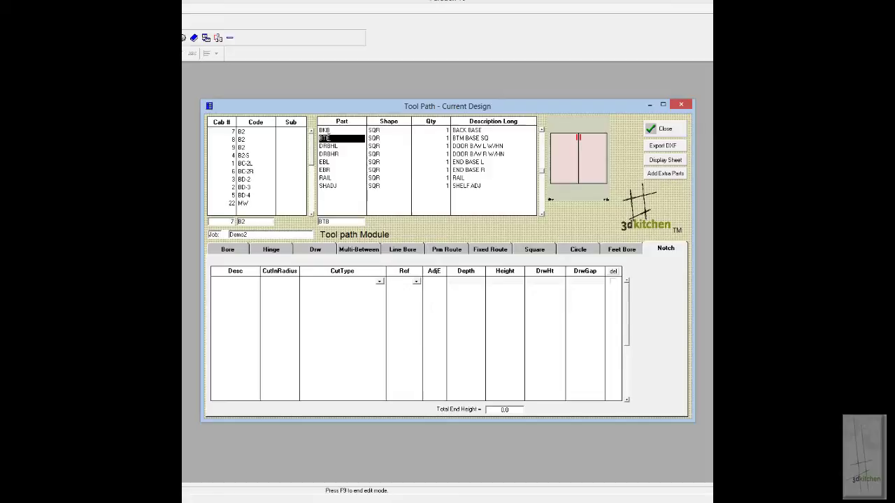
pyautogui.click(250, 288)
pyautogui.write('NOTCH')
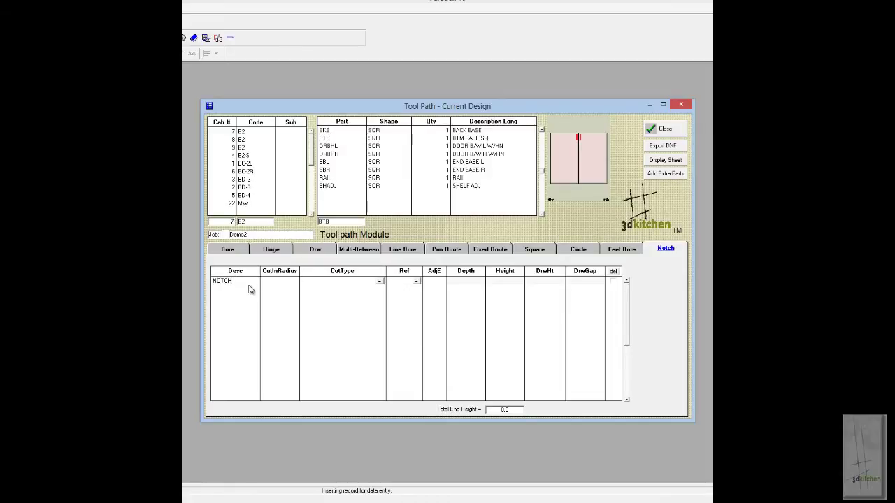
pyautogui.press('Tab')
pyautogui.write('5')
pyautogui.press('Tab')
pyautogui.press('Tab')
pyautogui.press('Tab')
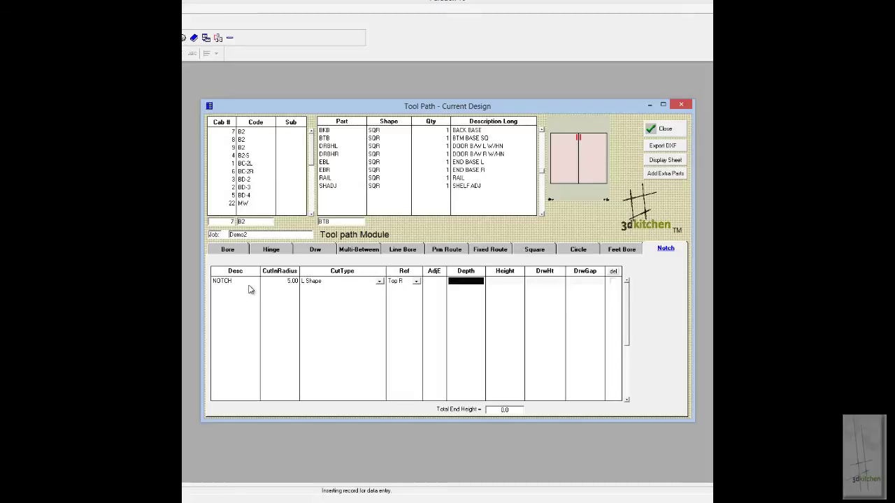
pyautogui.write('50')
pyautogui.press('Tab')
pyautogui.write('100')
pyautogui.press('Tab')
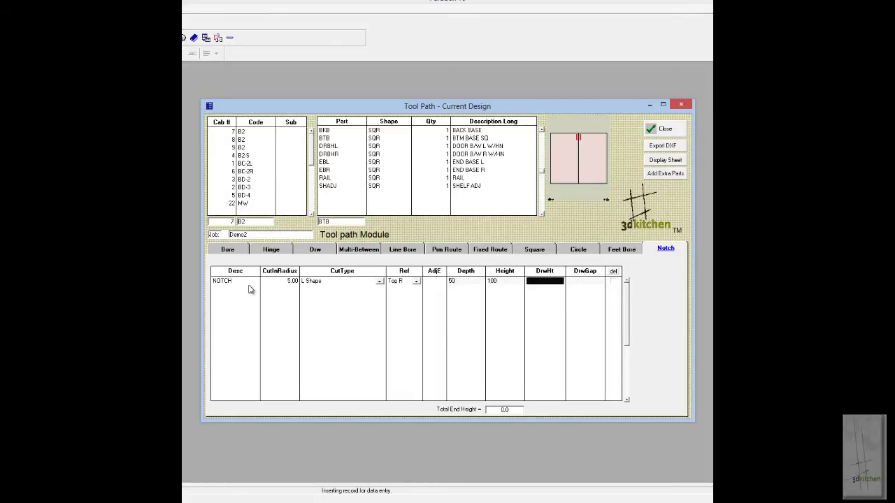
pyautogui.click(665, 160)
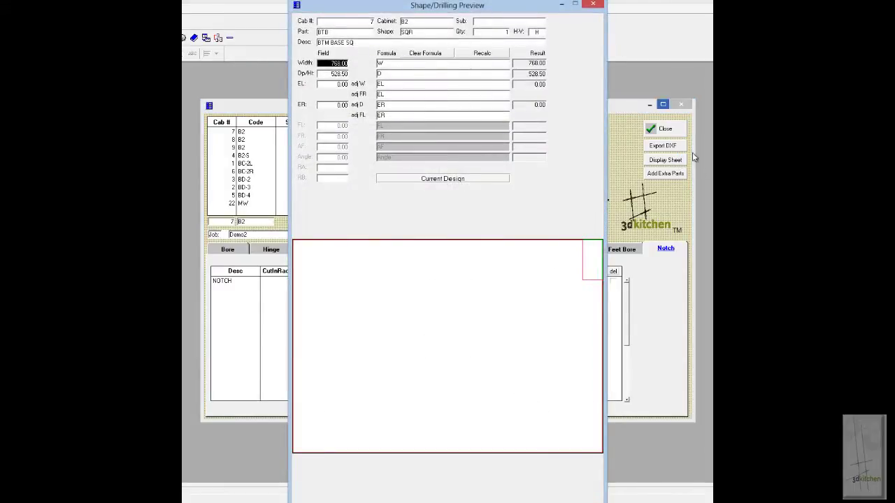
pyautogui.click(679, 165)
# Step: Add a U Shape Btm R notch, 50 deep, 50 high, DrwHt H/2+25, and preview both notches
pyautogui.click(237, 289)
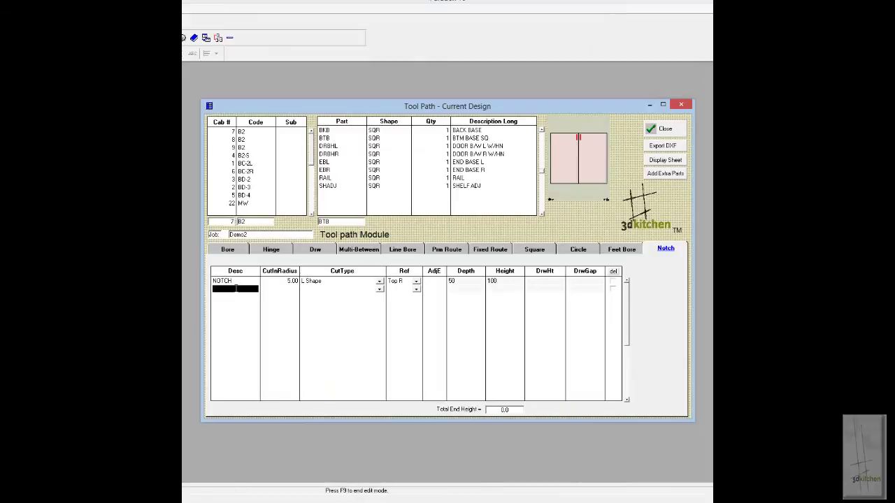
pyautogui.press('Tab')
pyautogui.press('Tab')
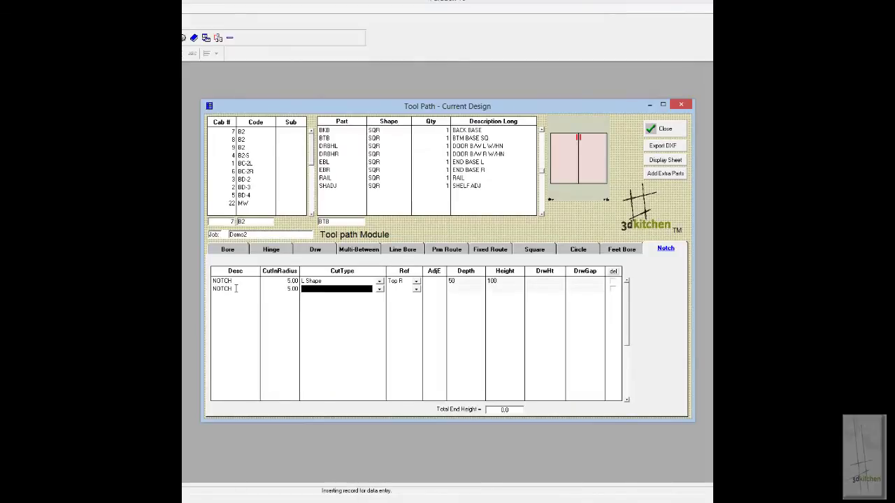
pyautogui.press('Tab')
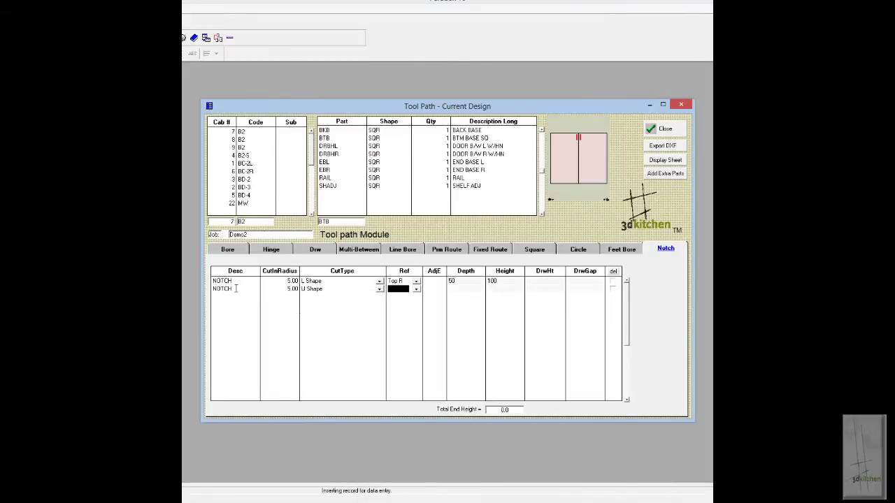
pyautogui.press('b')
pyautogui.press('Tab')
pyautogui.write('5')
pyautogui.press('Tab')
pyautogui.write('5')
pyautogui.press('Tab')
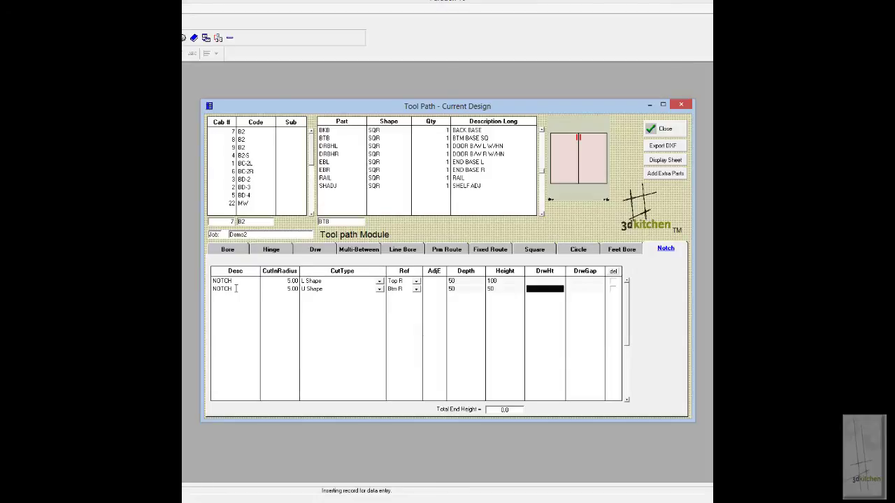
pyautogui.write('H/2+25')
pyautogui.click(665, 160)
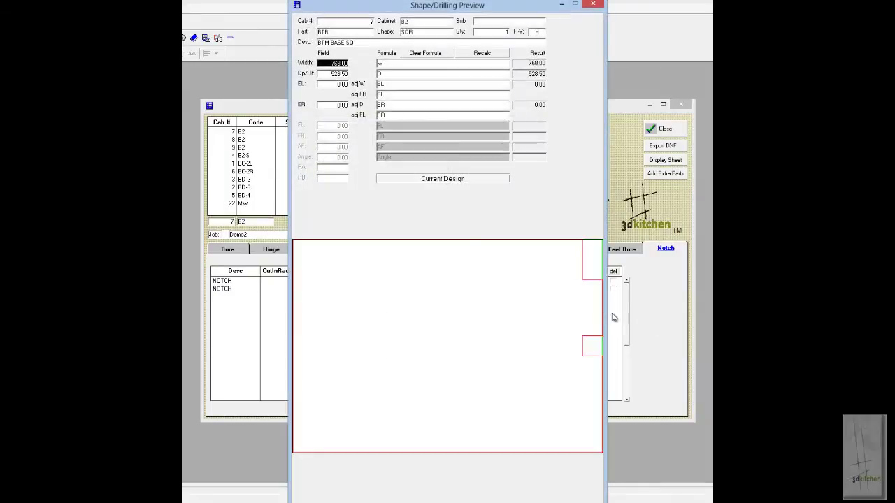
pyautogui.click(592, 6)
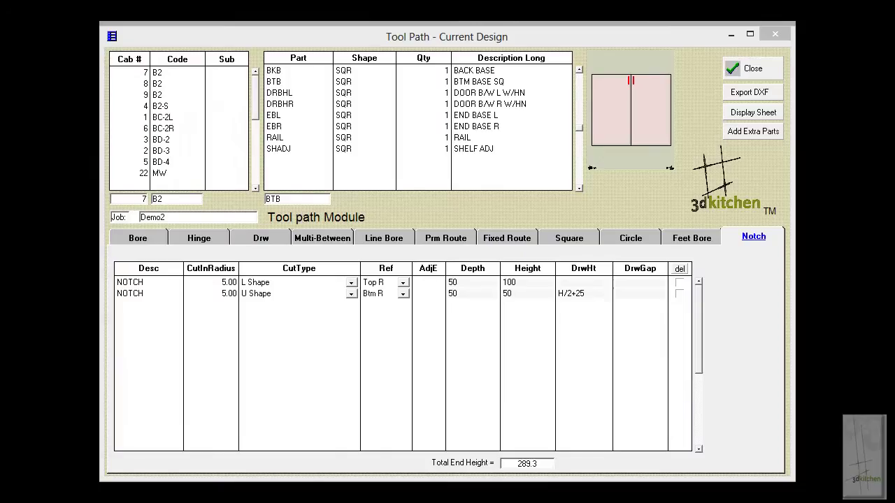
# Step: Export the notched part toolpaths as DXF and open EnRoute's Automatic Toolpath Setup
pyautogui.click(749, 92)
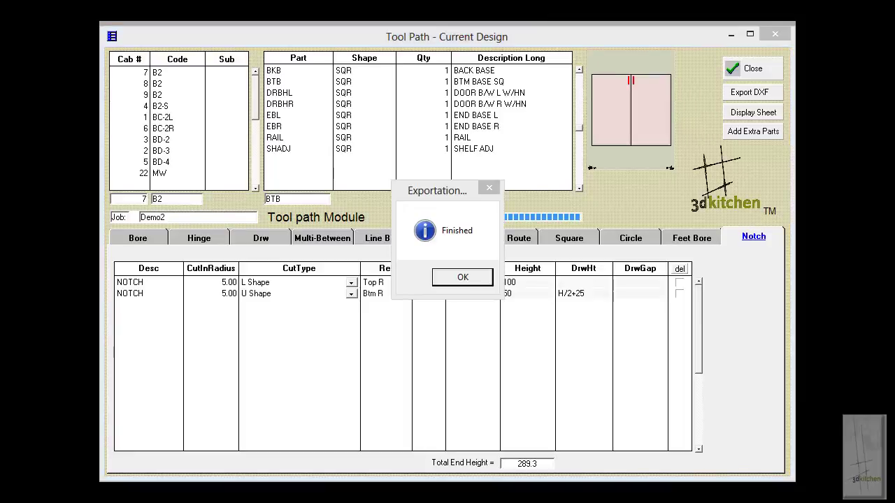
pyautogui.click(469, 280)
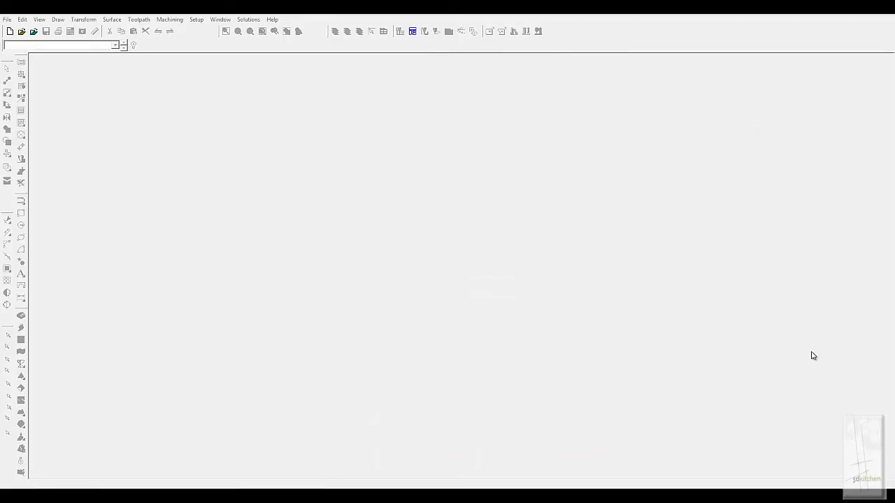
pyautogui.click(413, 32)
# Step: Add Demo2_All_Materials.txt (154 parts) and process it into 16mmWHITE and DOORS .nc sheet files
pyautogui.click(336, 157)
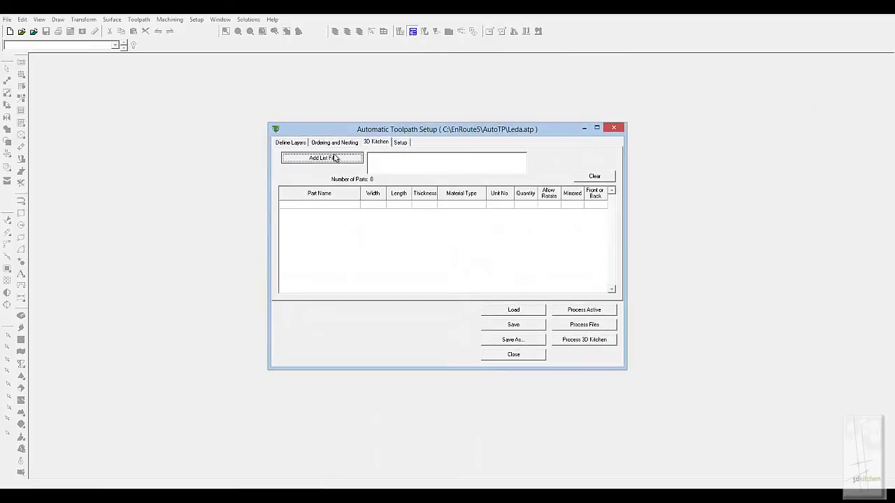
pyautogui.click(405, 170)
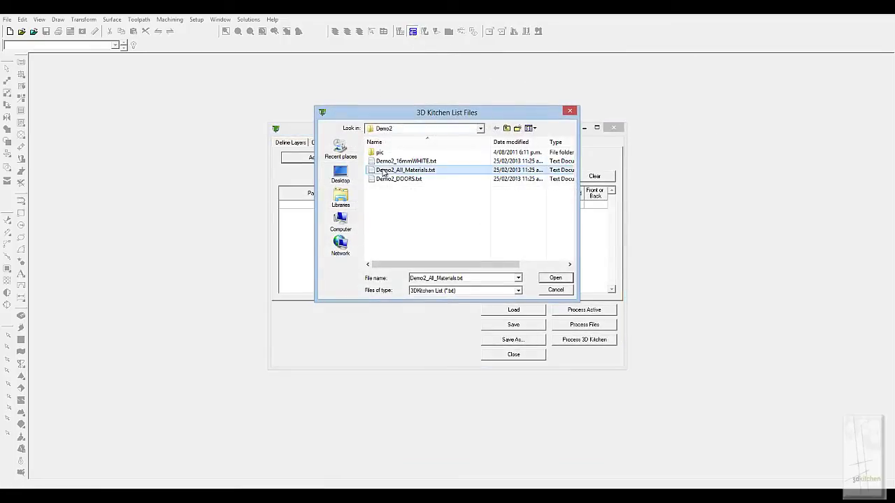
pyautogui.click(560, 278)
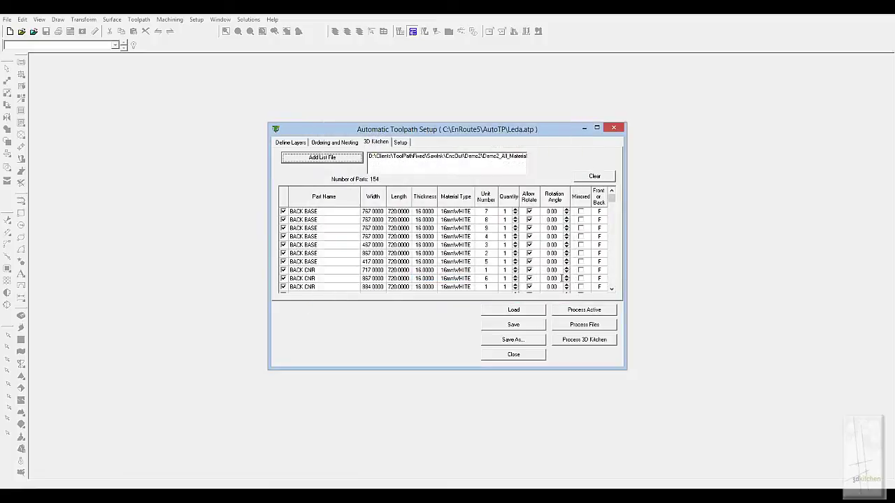
pyautogui.click(587, 343)
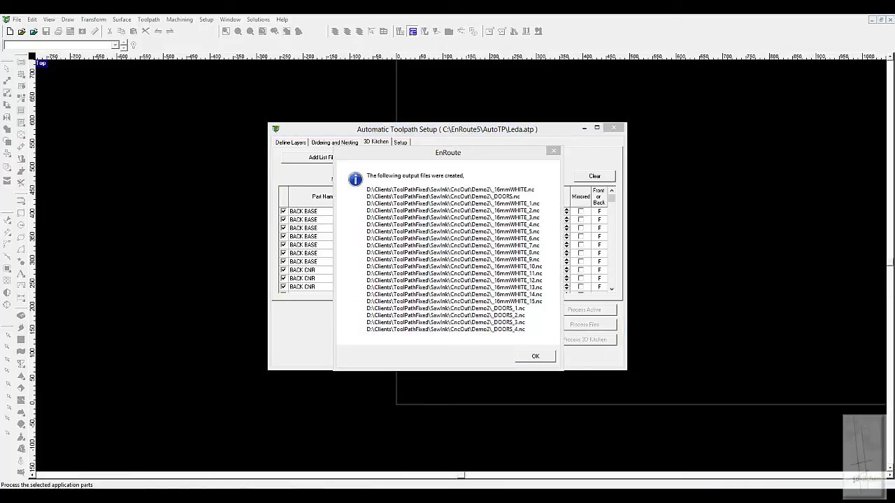
pyautogui.click(535, 357)
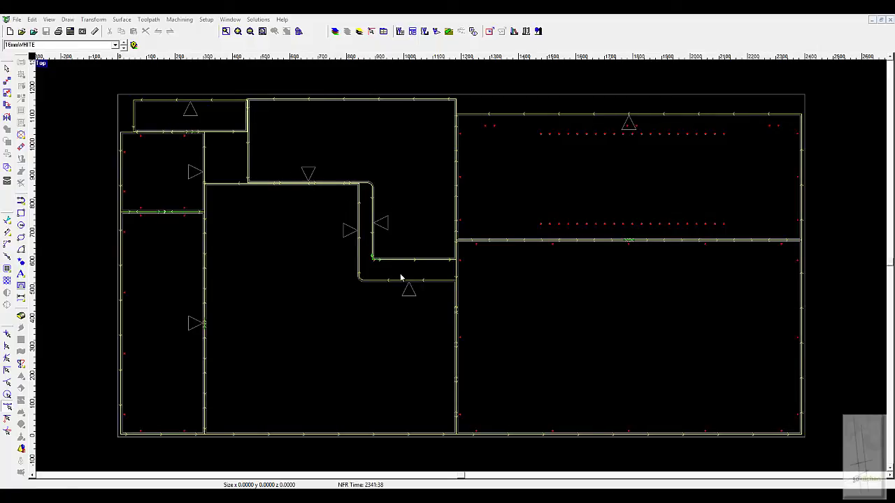
pyautogui.click(125, 45)
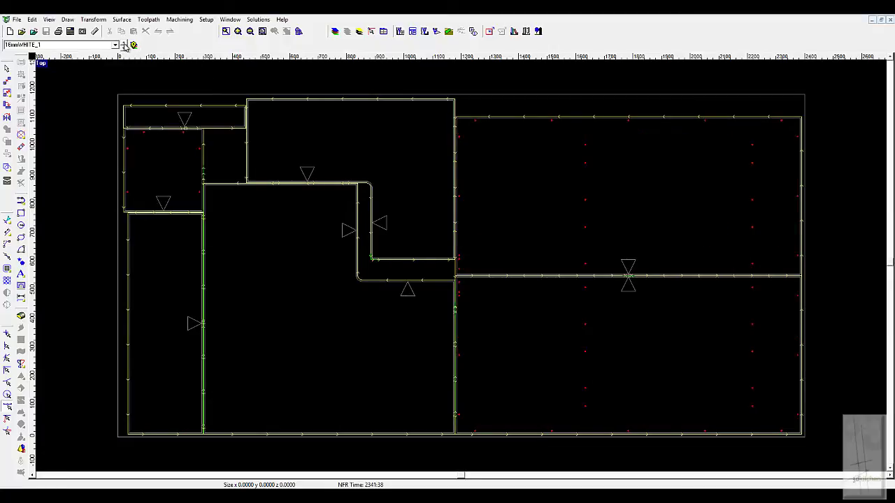
pyautogui.click(125, 45)
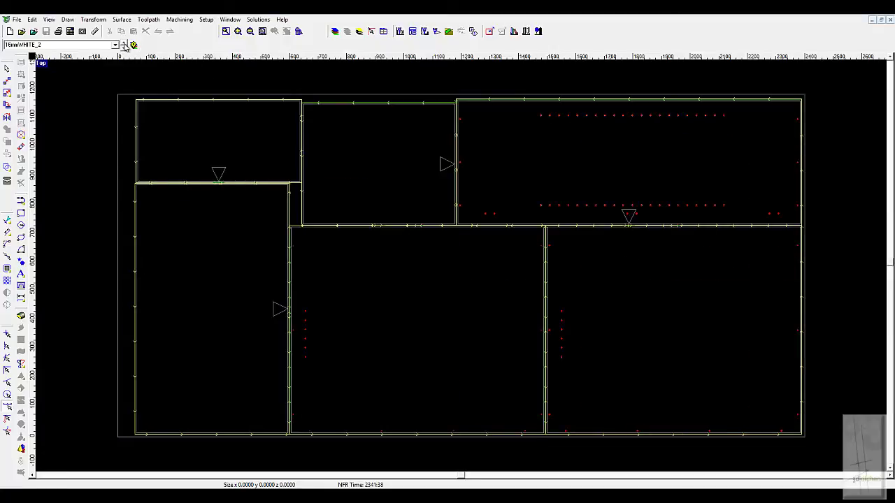
pyautogui.click(124, 44)
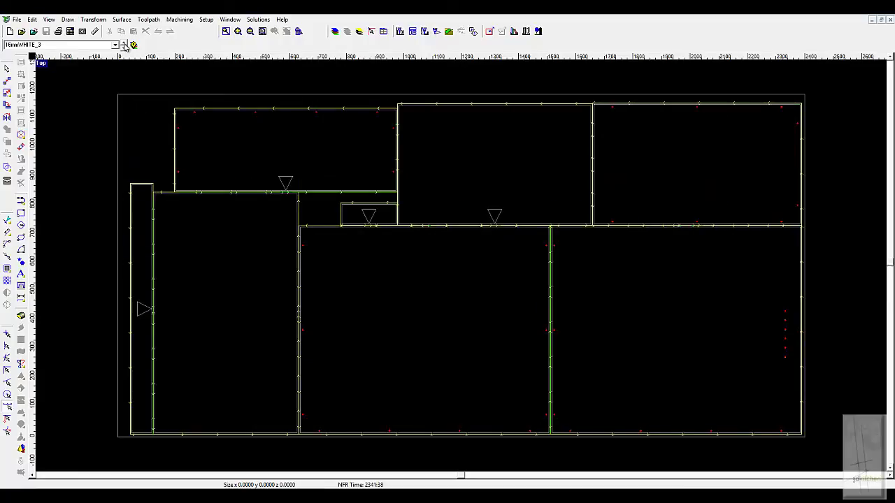
pyautogui.click(124, 44)
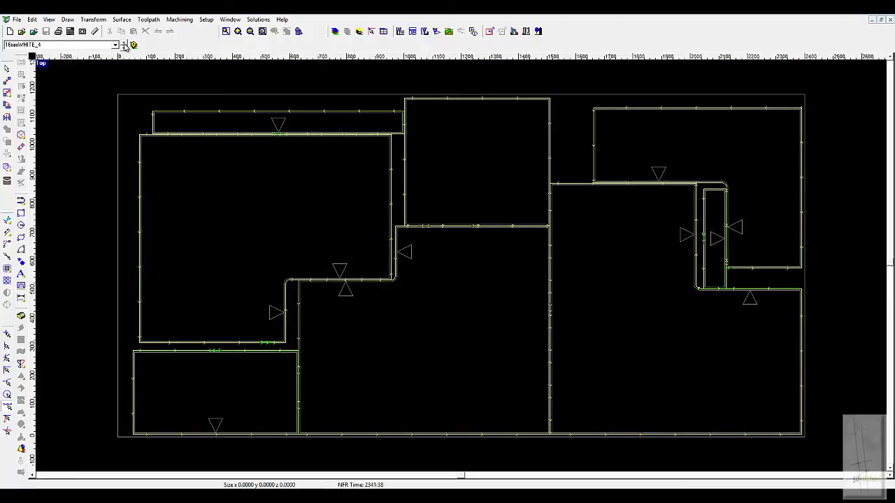
pyautogui.click(124, 45)
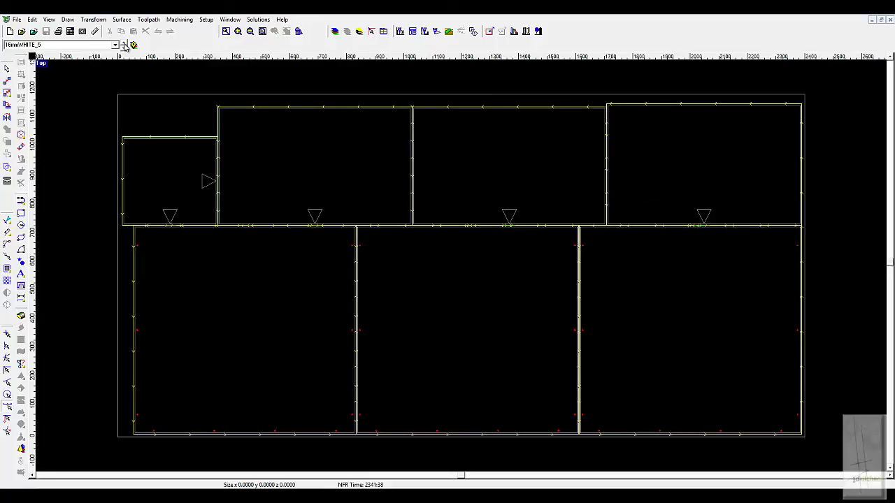
pyautogui.click(124, 45)
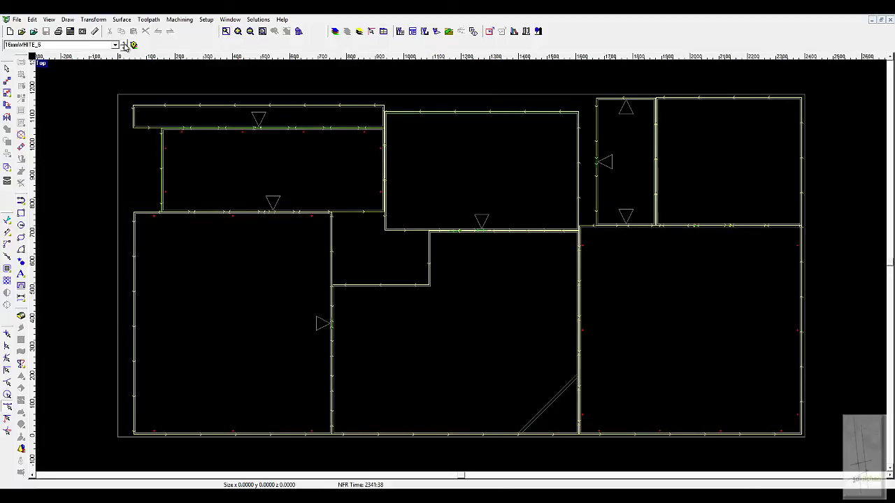
pyautogui.click(124, 45)
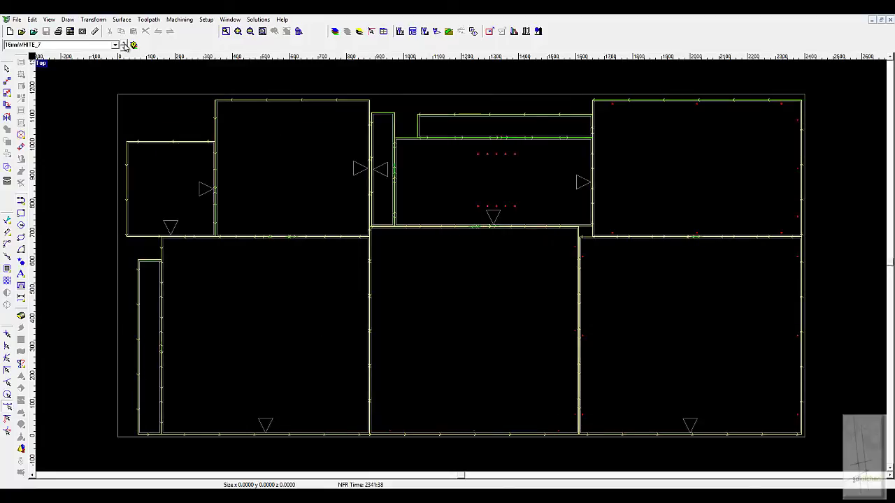
pyautogui.click(124, 44)
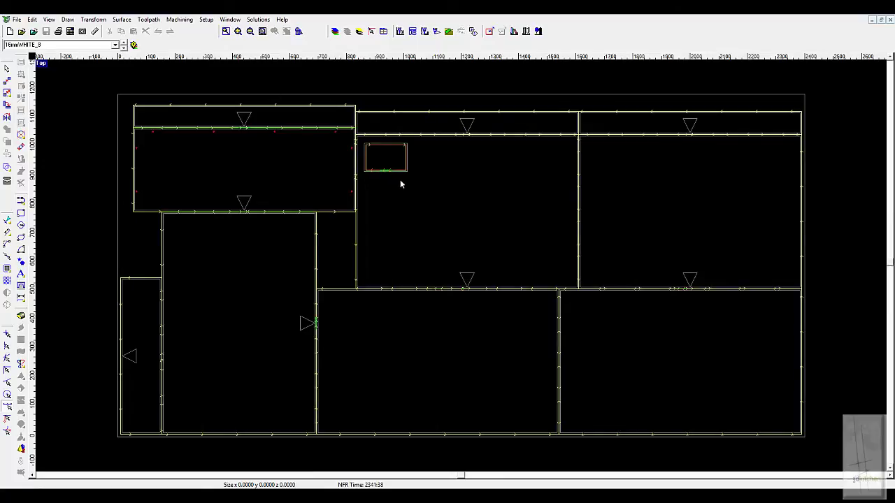
pyautogui.click(123, 44)
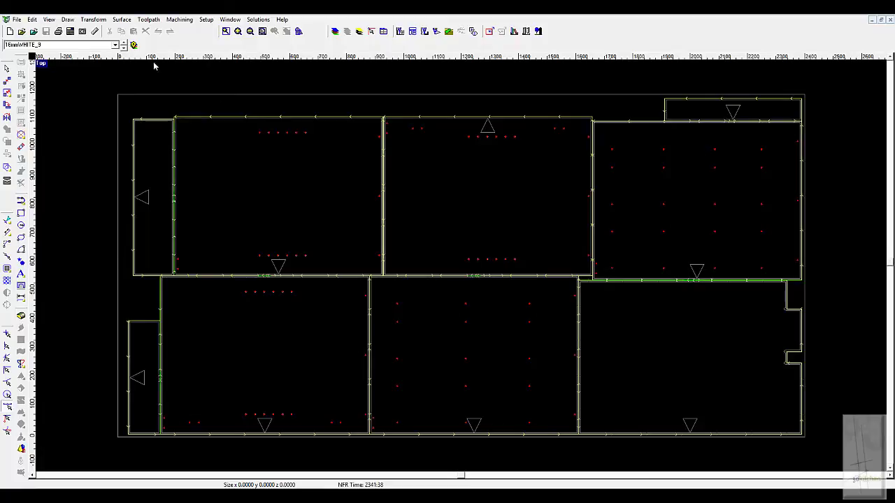
pyautogui.click(123, 44)
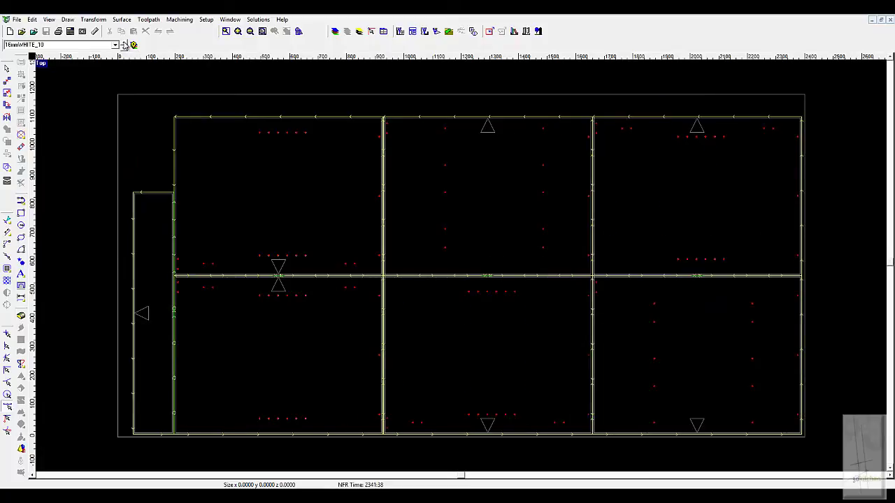
pyautogui.click(115, 45)
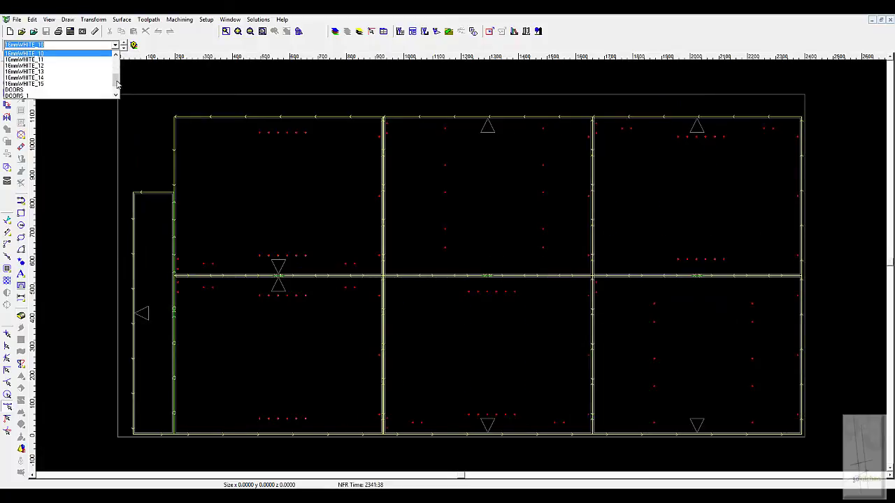
pyautogui.scroll(5, 117, 84)
pyautogui.click(104, 54)
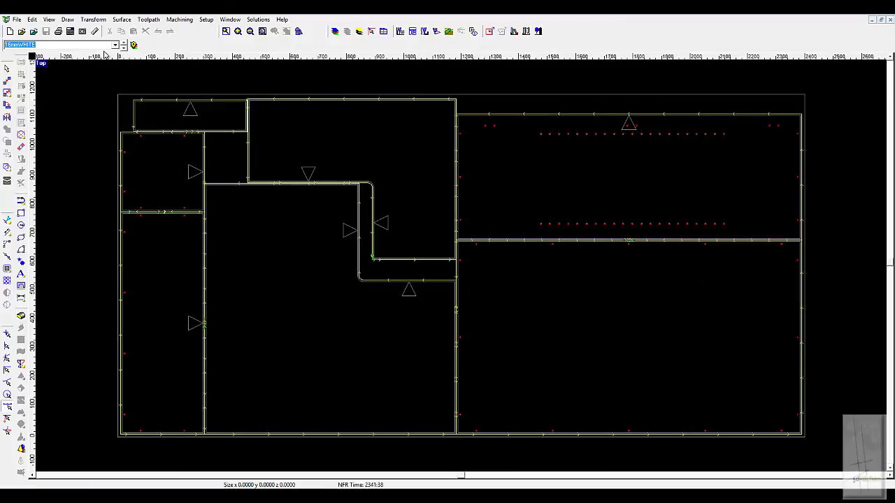